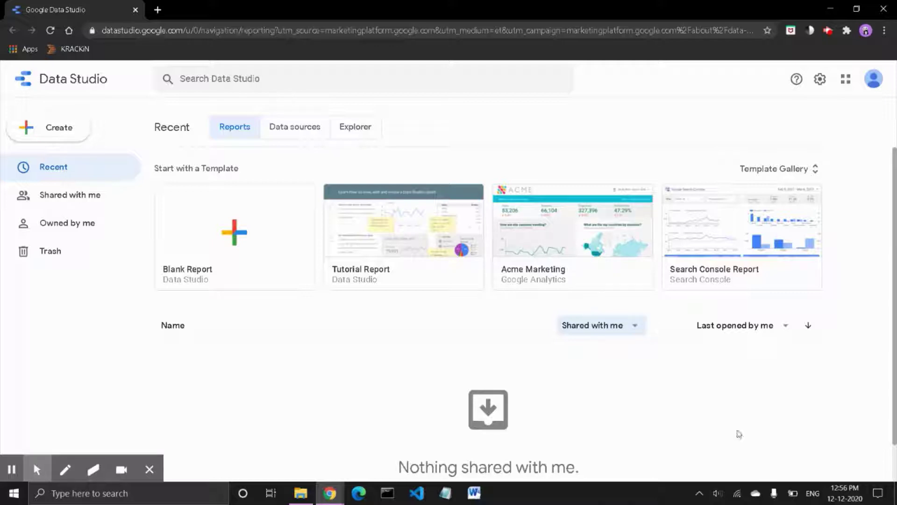
Step: Create a new data source with the File Upload connector and connect it to the dataset3.csv data set
click(85, 135)
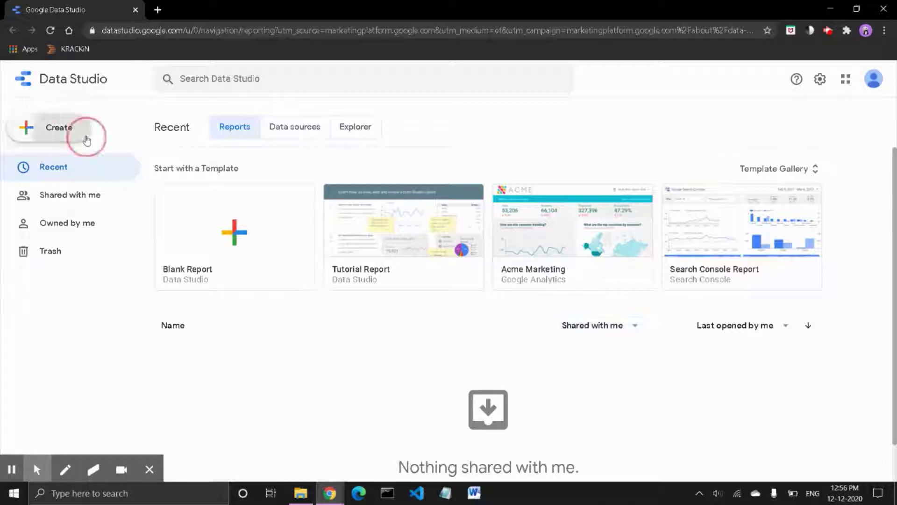
click(77, 187)
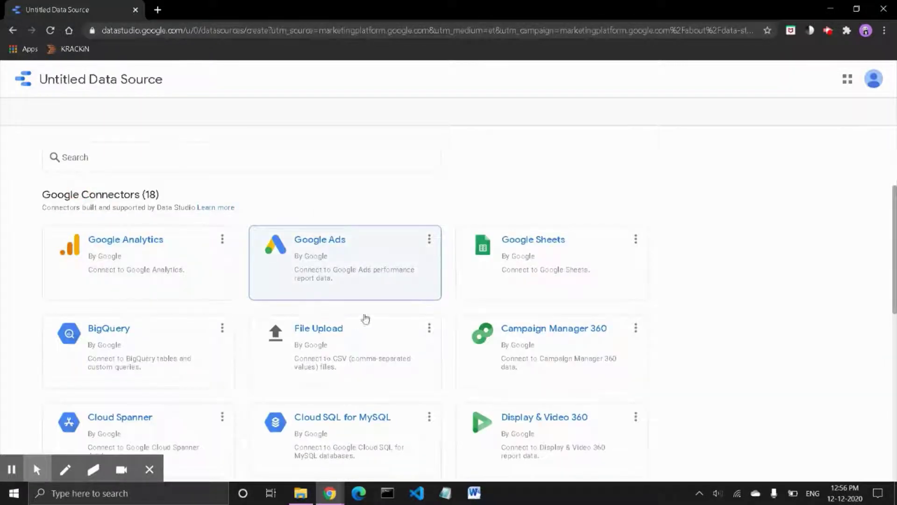
scroll(350, 357, down, 1)
scroll(350, 360, up, 1)
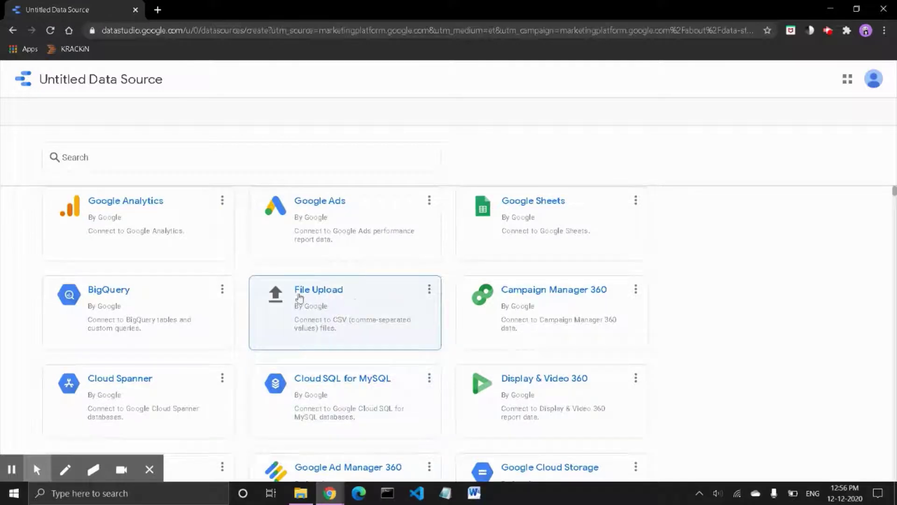
click(340, 298)
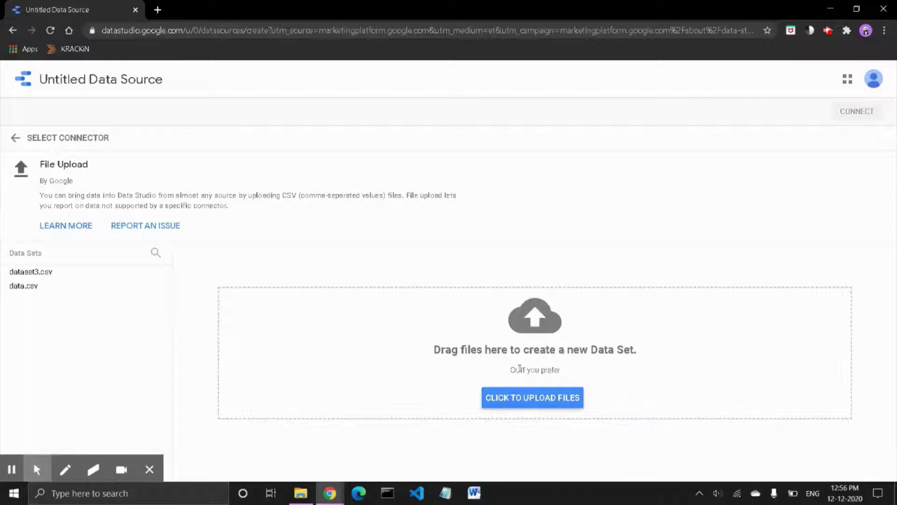
click(52, 275)
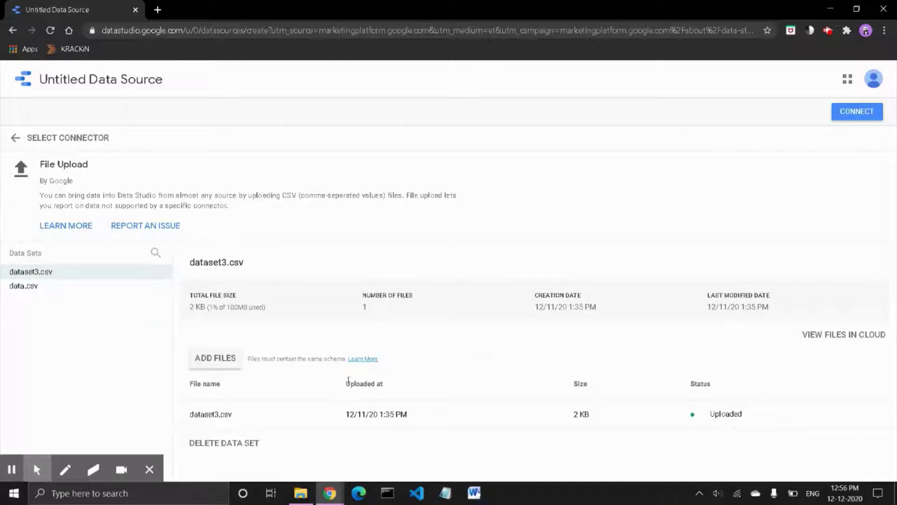
click(867, 110)
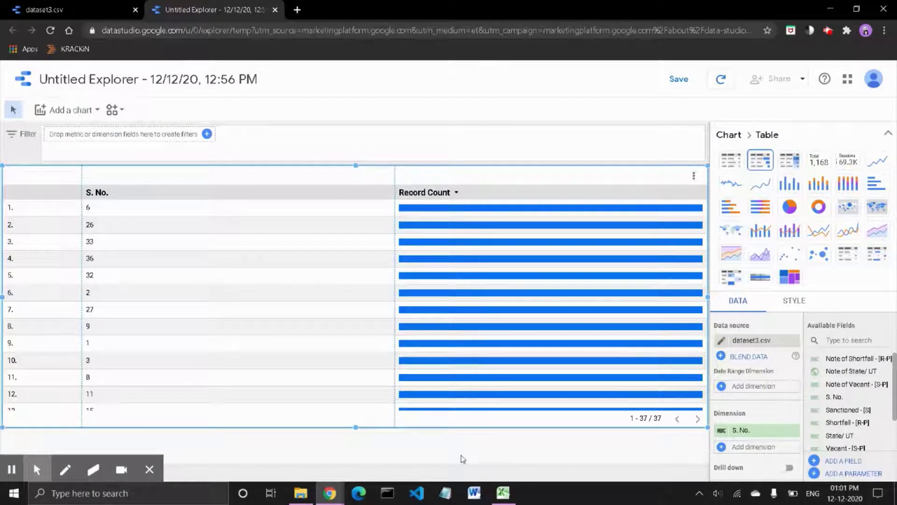
Step: Switch to the dataset3 spreadsheet in Excel and look through the State/ UT entries
click(503, 492)
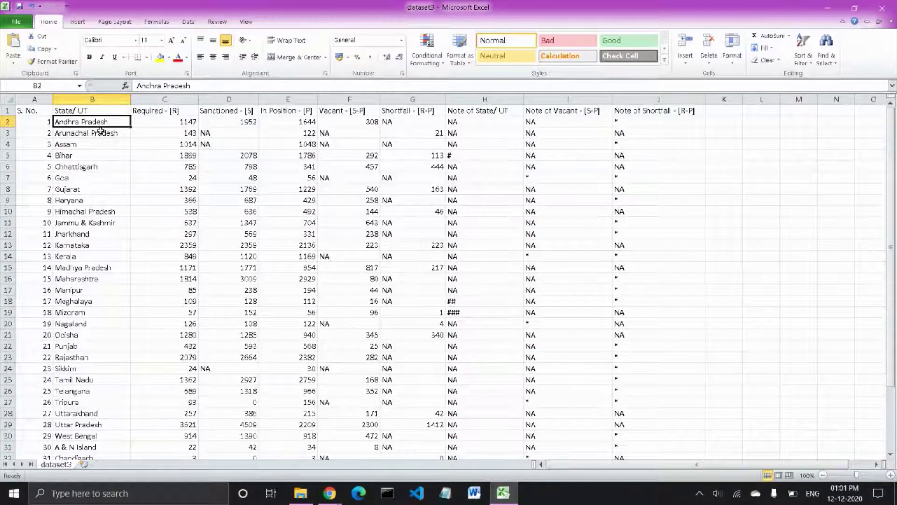
scroll(106, 324, down, 5)
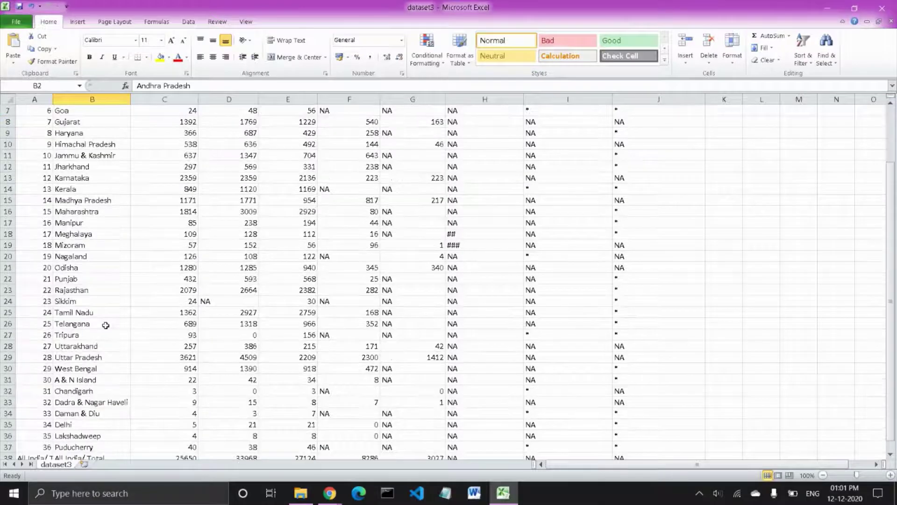
scroll(106, 325, up, 3)
scroll(106, 325, up, 2)
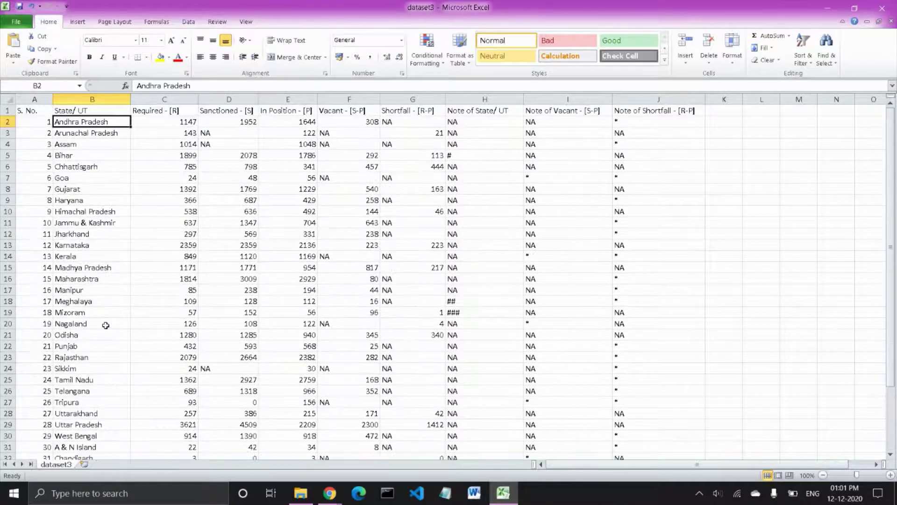
Step: Examine the Sanctioned, In Position, Vacant, Shortfall and three Note columns one after another
click(216, 112)
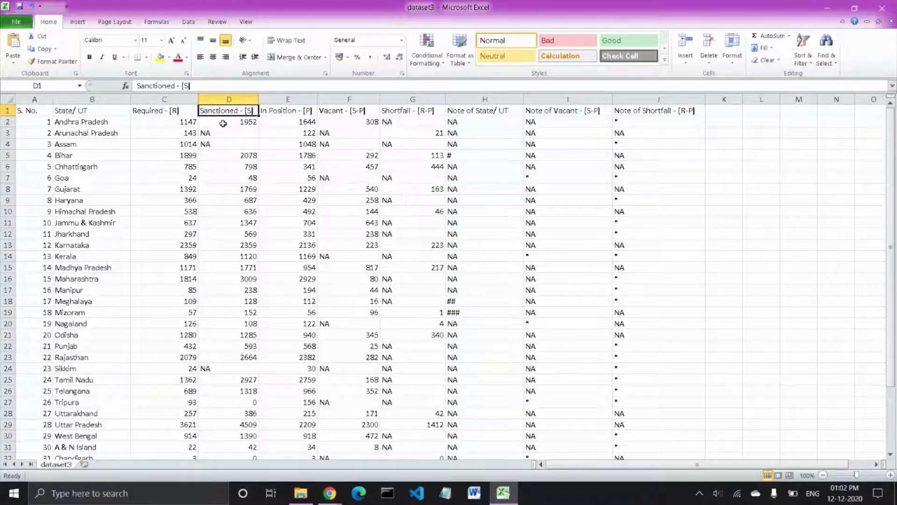
click(288, 99)
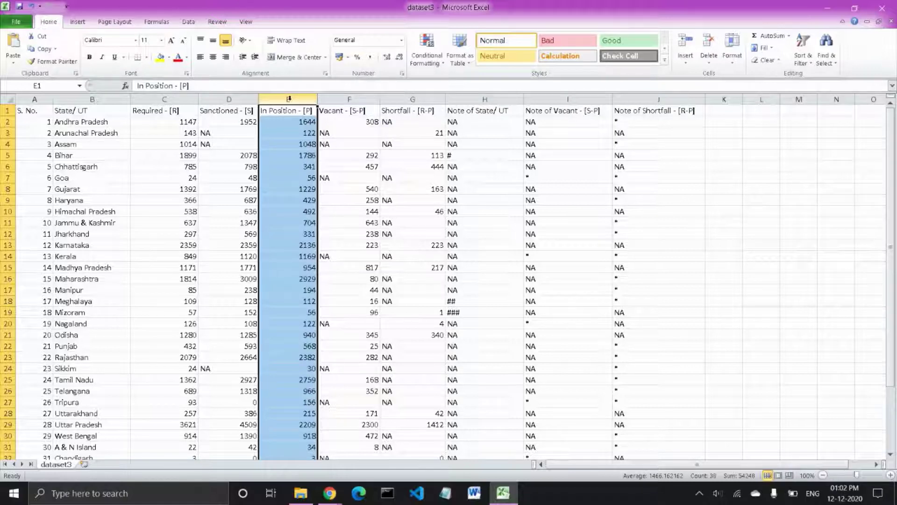
click(370, 100)
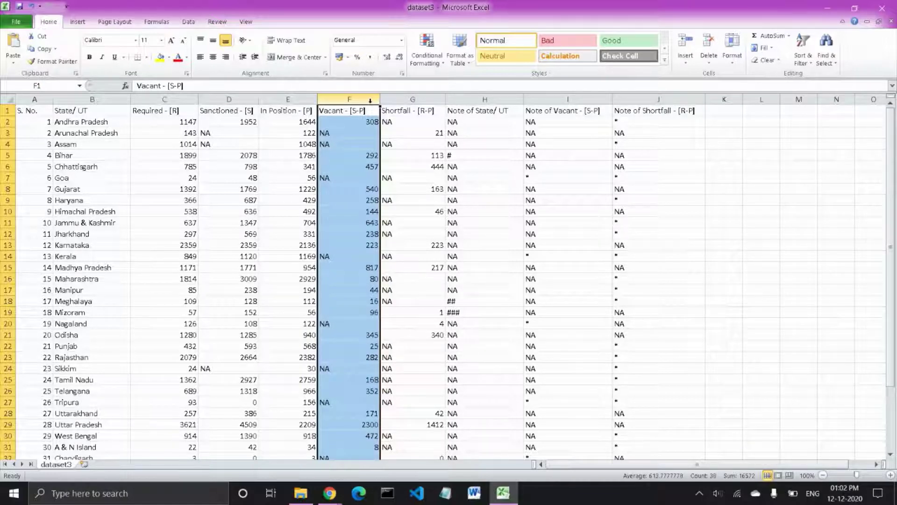
click(415, 97)
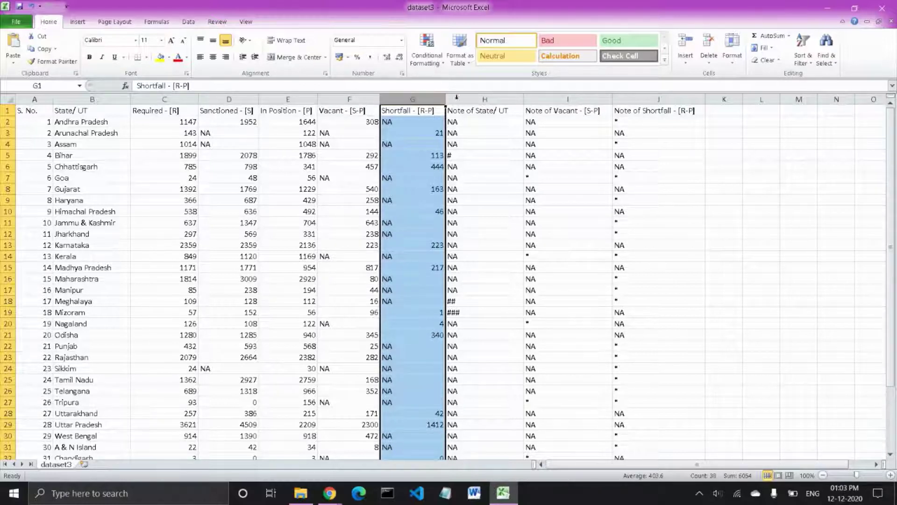
click(499, 101)
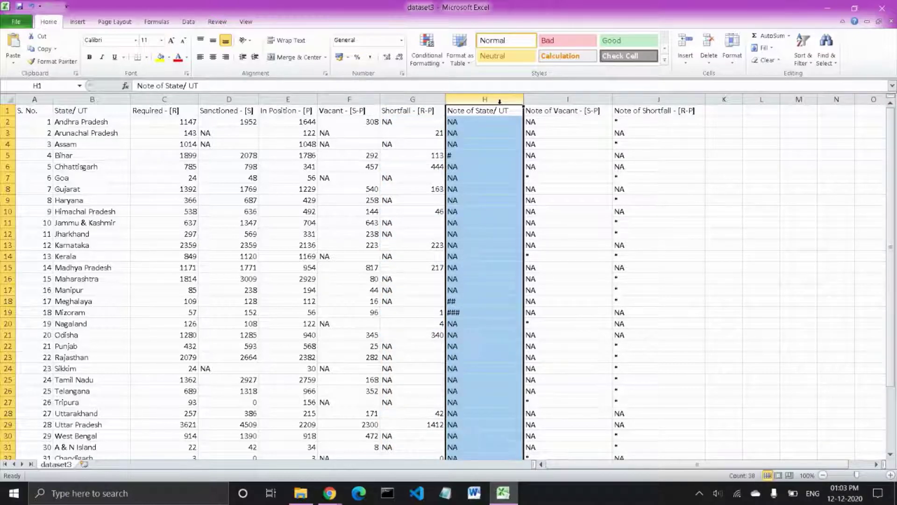
click(550, 101)
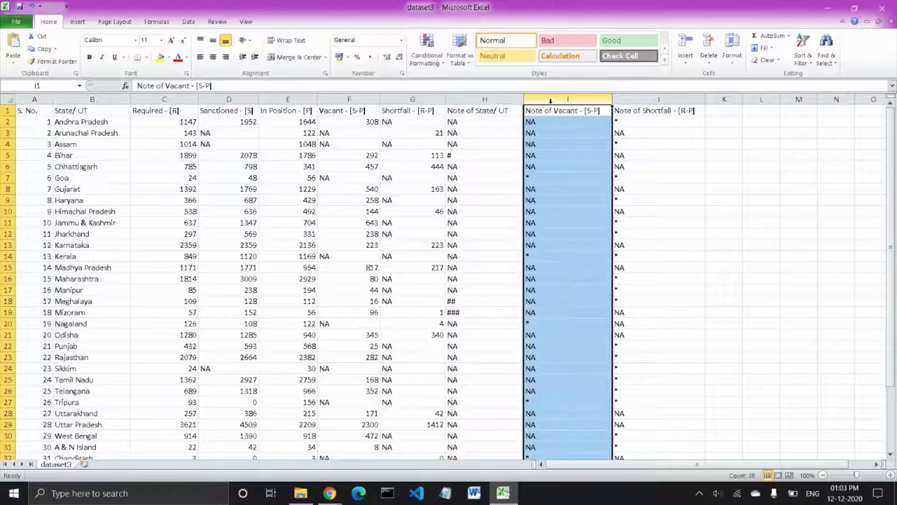
click(636, 99)
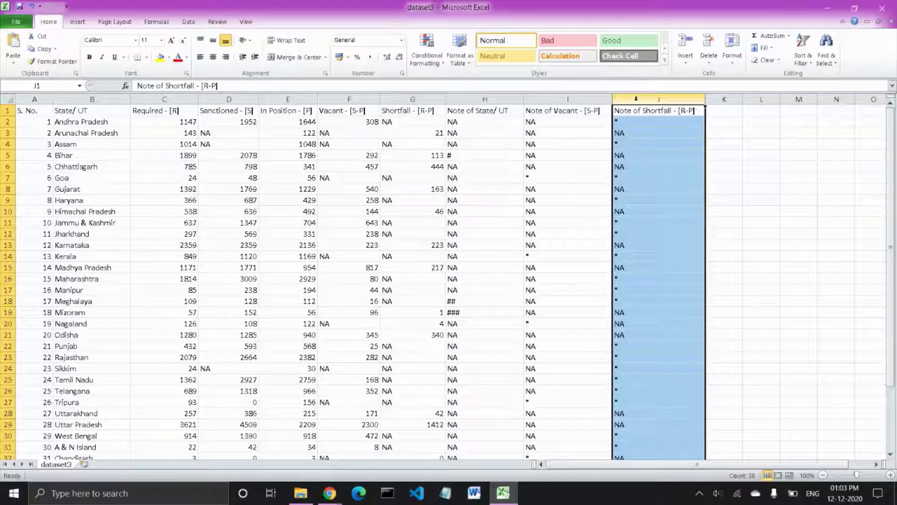
Step: Review the serial-numbered rows from the first state down to the All India total
click(42, 124)
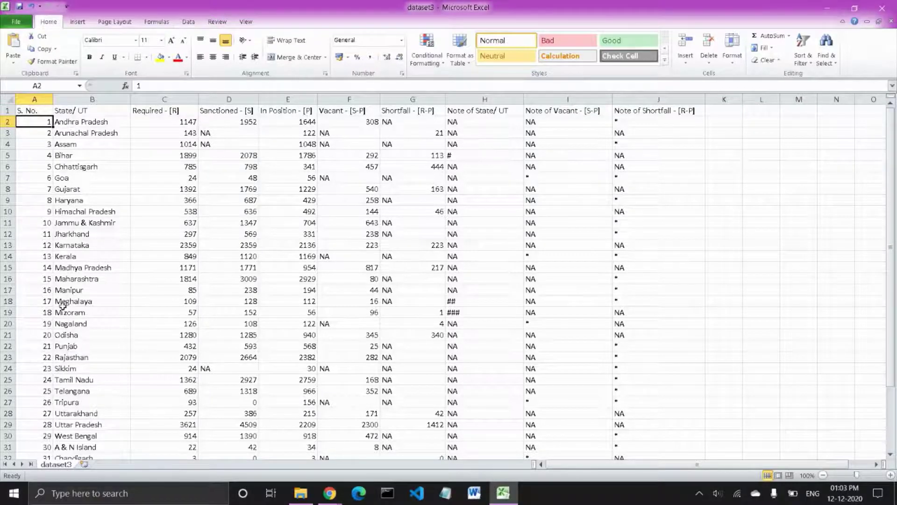
scroll(63, 305, down, 1)
scroll(63, 305, up, 1)
scroll(281, 289, down, 4)
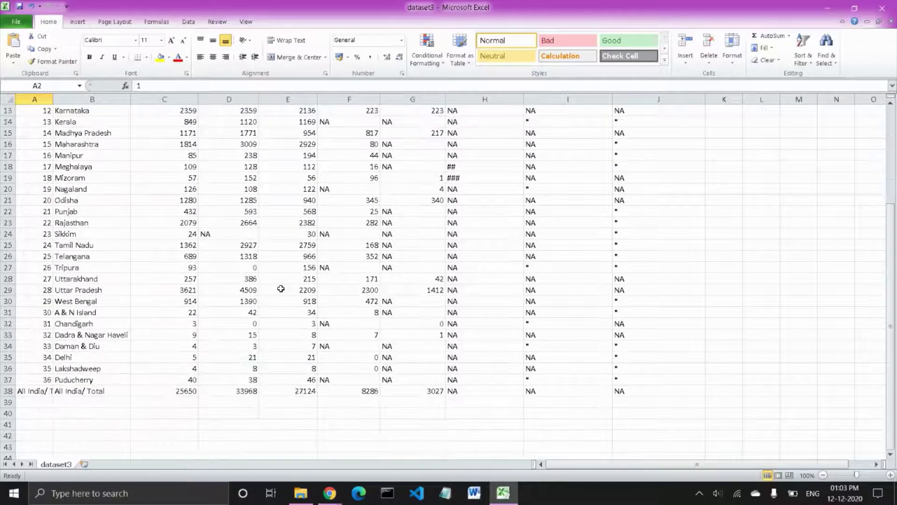
scroll(281, 289, up, 4)
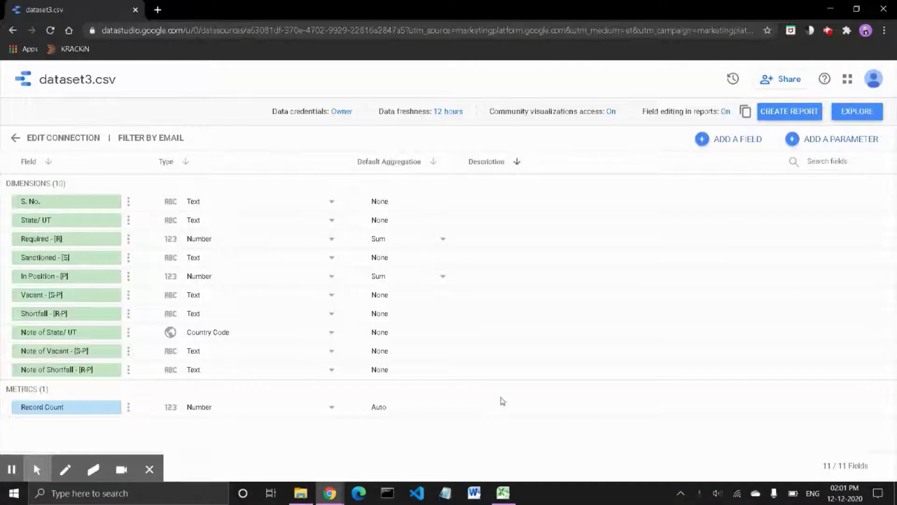
Step: Open the dataset3.csv data source in Explorer and set Note of State/ UT as the date range dimension
click(858, 113)
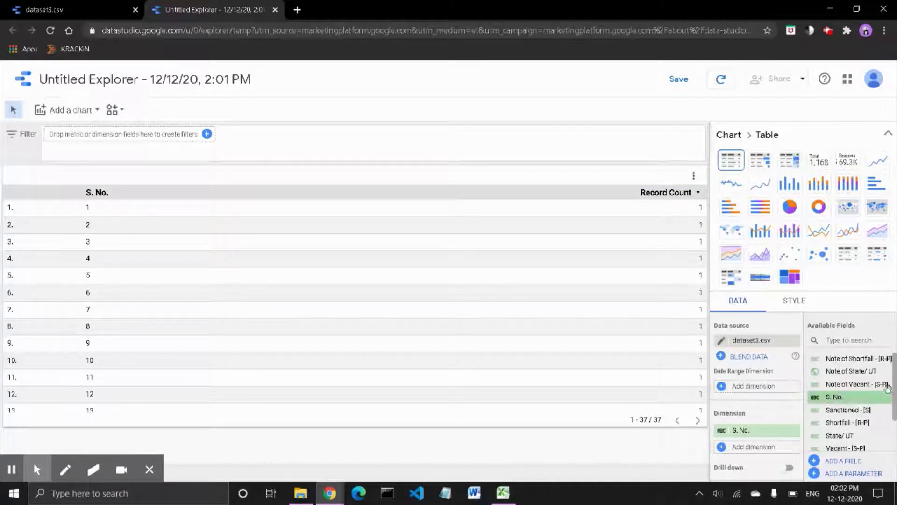
drag(861, 377, 760, 386)
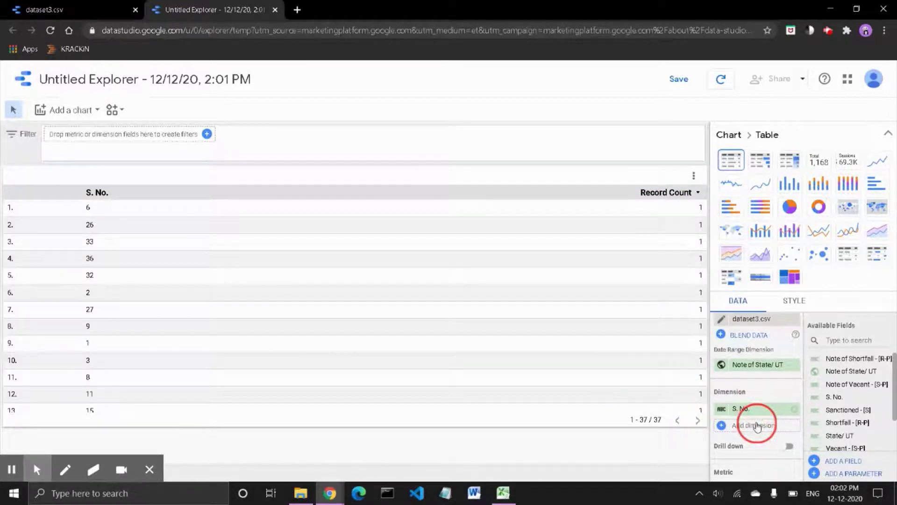
Step: Replace the table's Record Count metric with Required - [R]
scroll(773, 401, down, 1)
scroll(771, 401, down, 2)
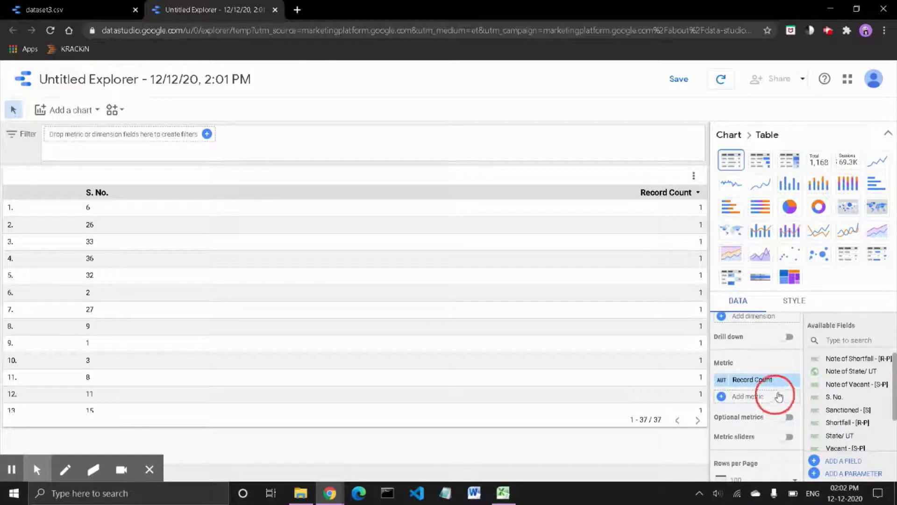
click(793, 380)
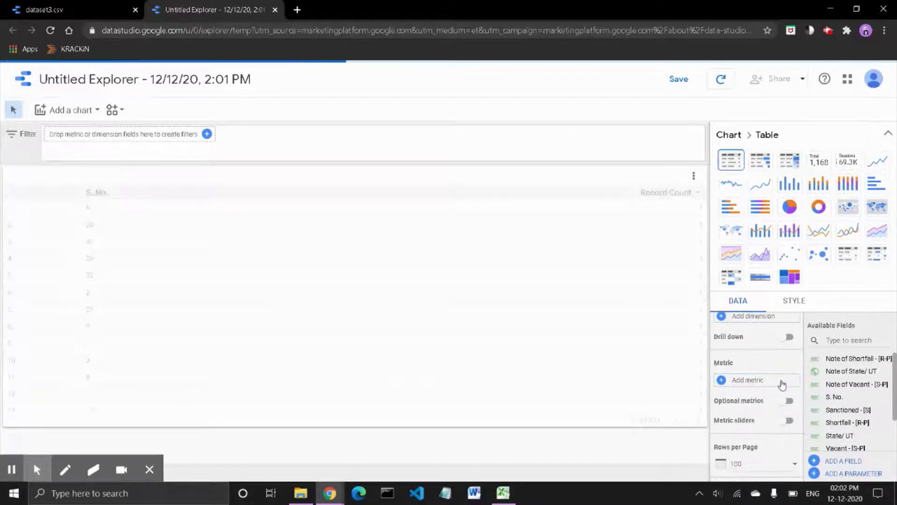
scroll(827, 407, down, 1)
scroll(827, 407, down, 2)
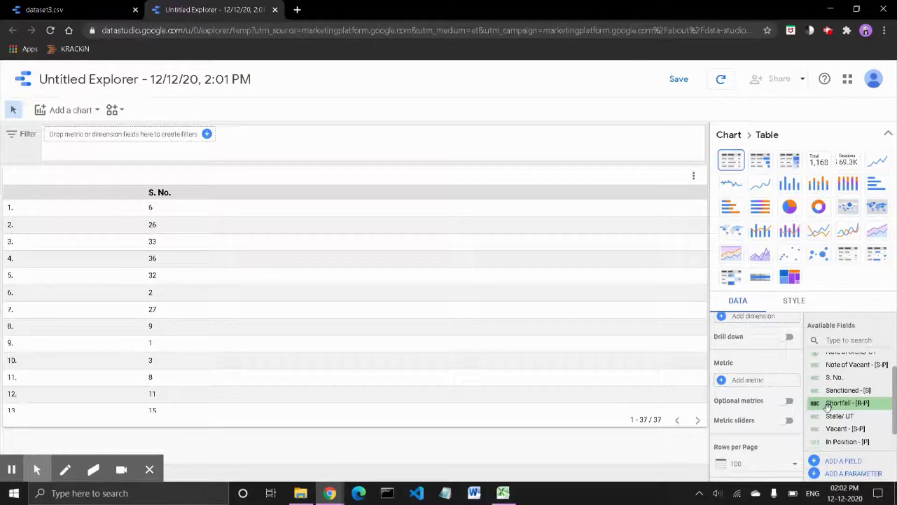
click(774, 382)
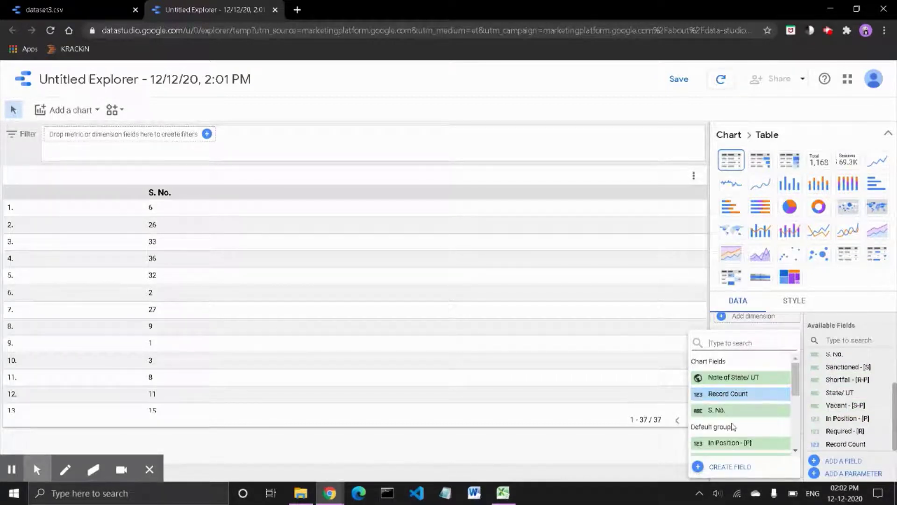
scroll(733, 426, down, 2)
click(732, 343)
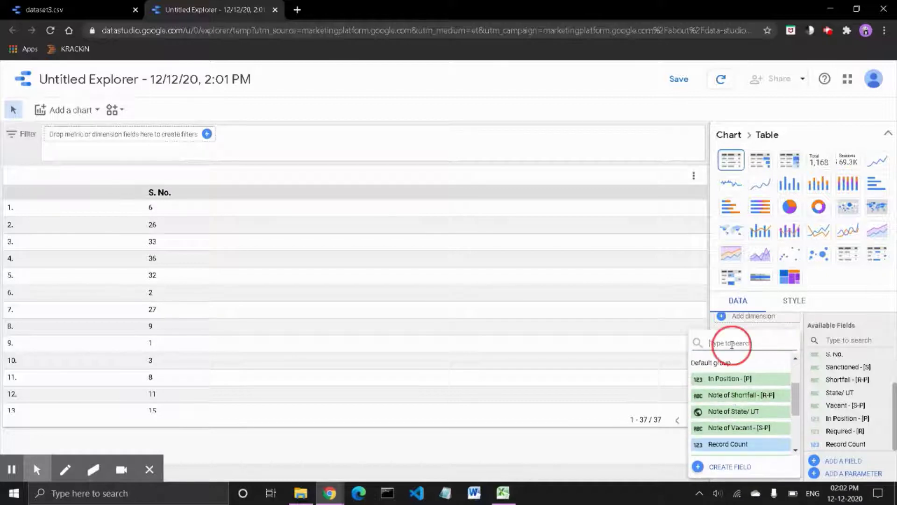
text(req)
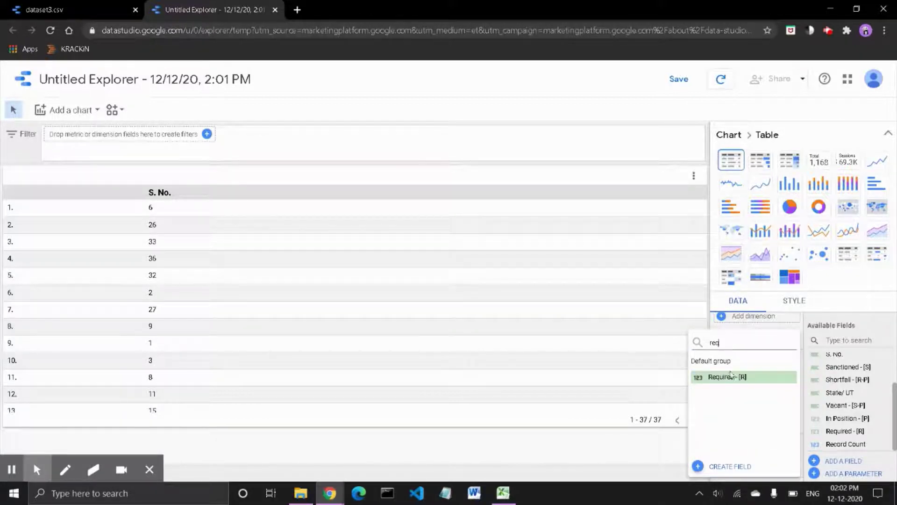
click(731, 377)
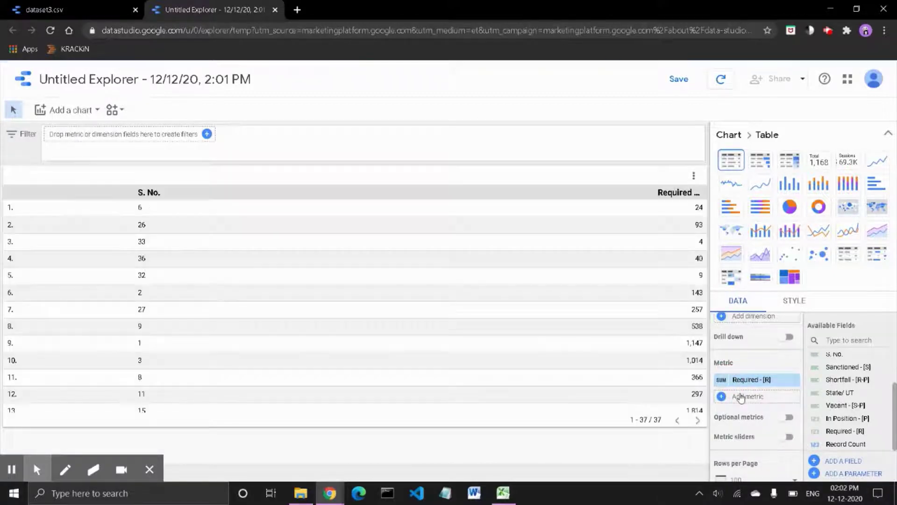
Step: Add In Position - [P] as a second metric of the table
click(741, 397)
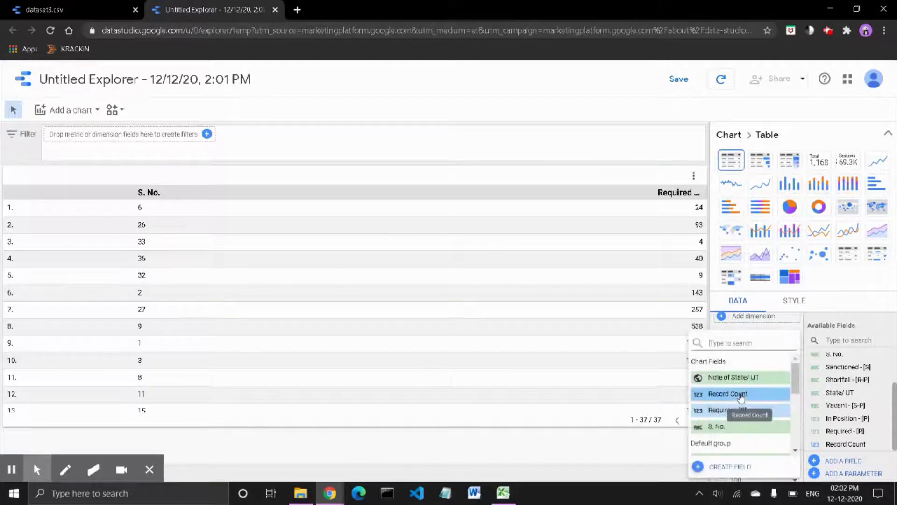
text(i)
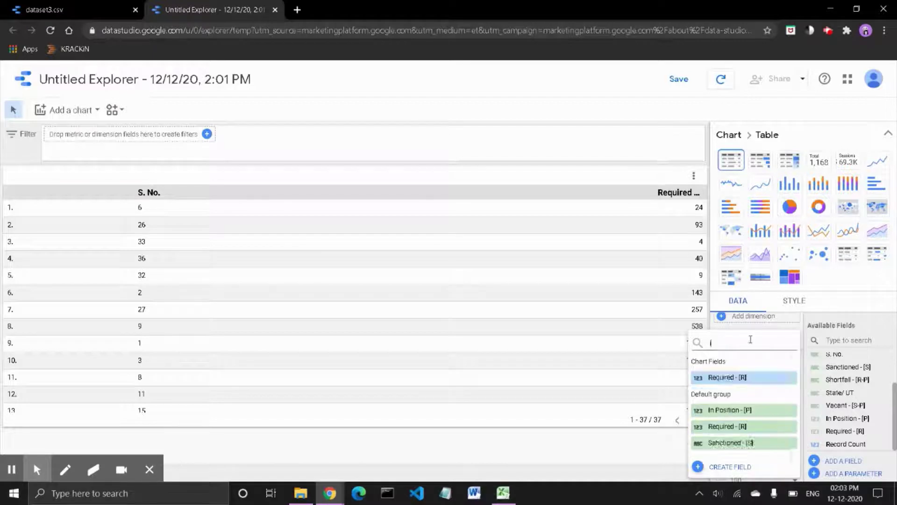
text(n)
click(743, 377)
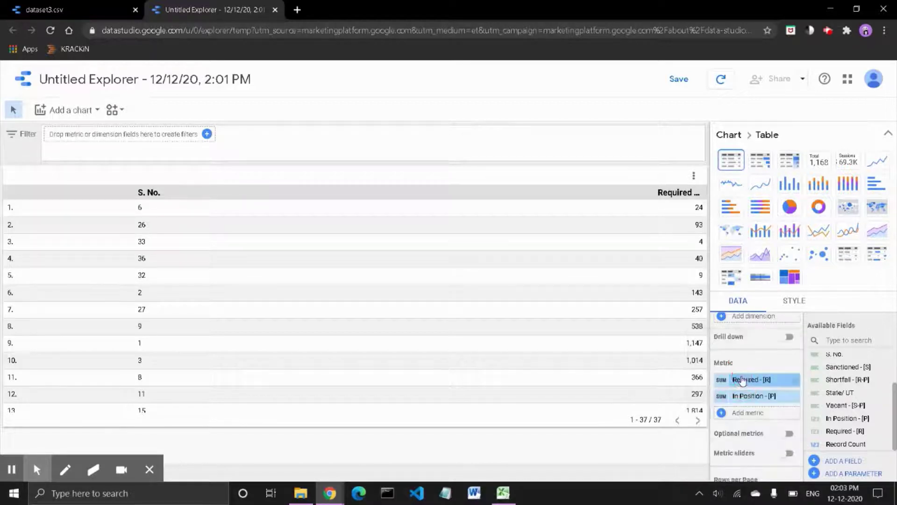
scroll(752, 435, down, 1)
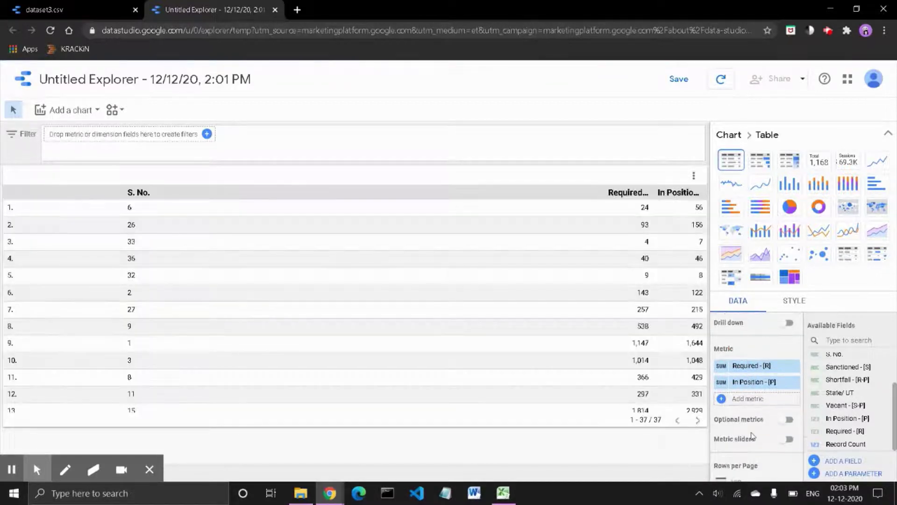
Step: Change the table to a combo chart and display Series #1, Required - [R], as bars
click(768, 233)
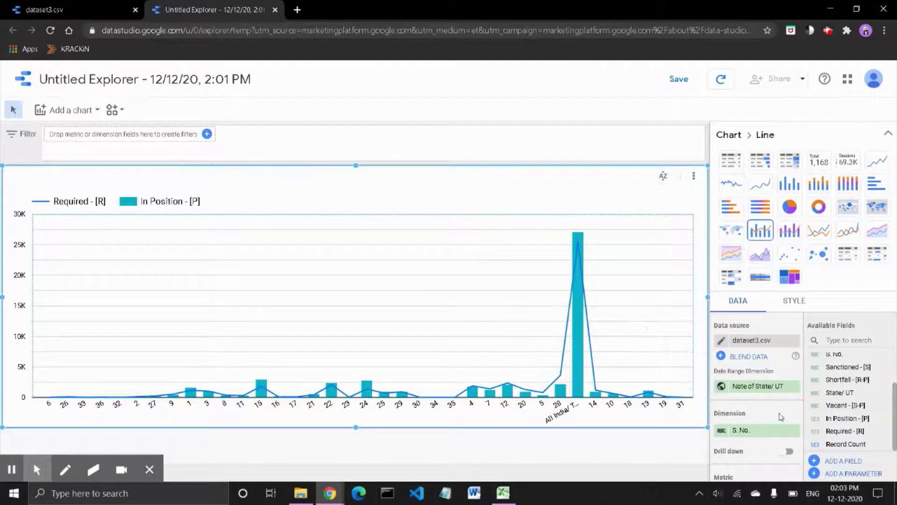
scroll(780, 416, down, 1)
scroll(780, 415, down, 3)
scroll(757, 402, up, 4)
click(800, 303)
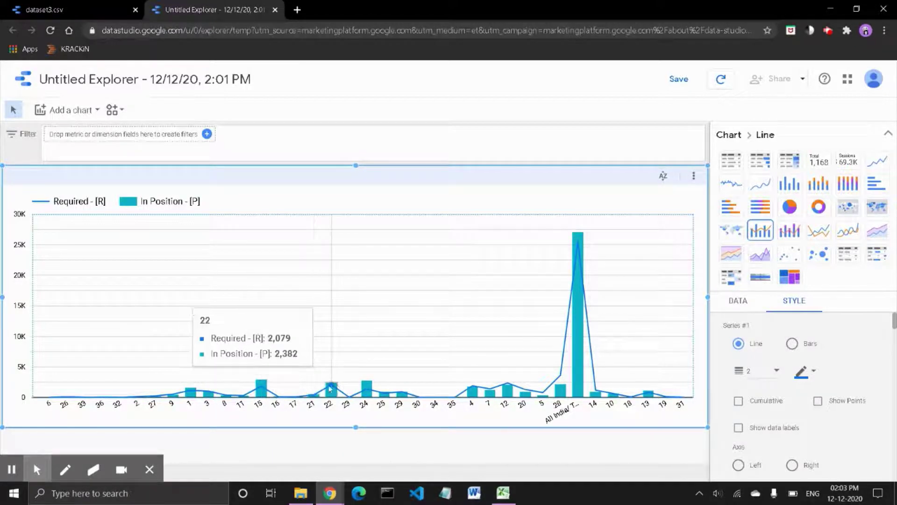
click(794, 345)
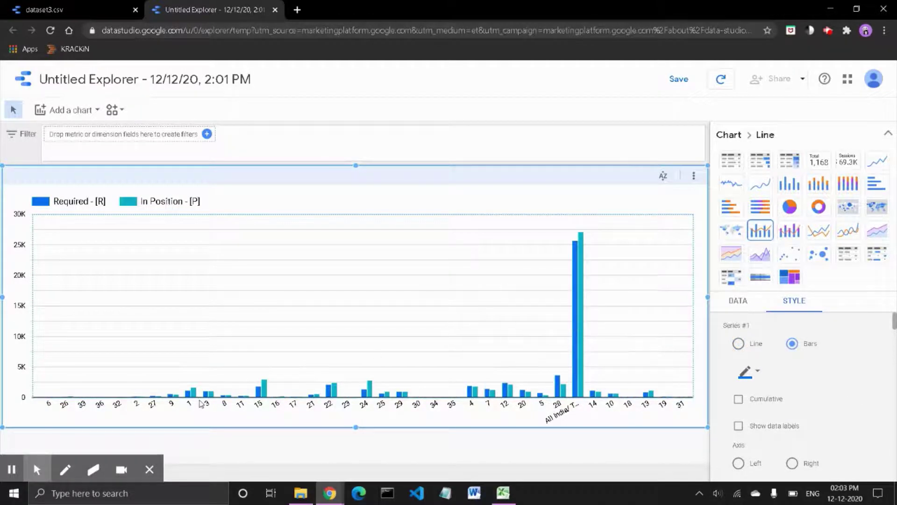
Step: Colour the Required - [R] bars orange and compare both metrics' values for individual serial numbers
click(760, 376)
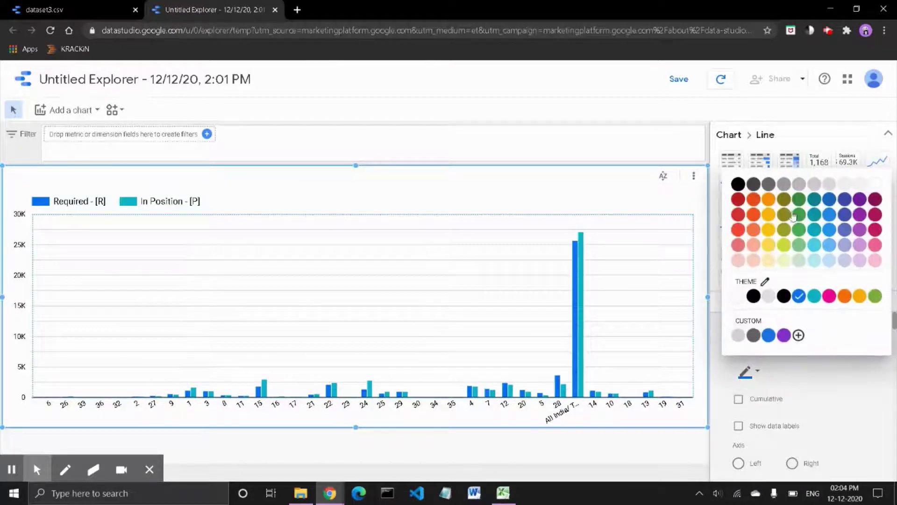
click(769, 200)
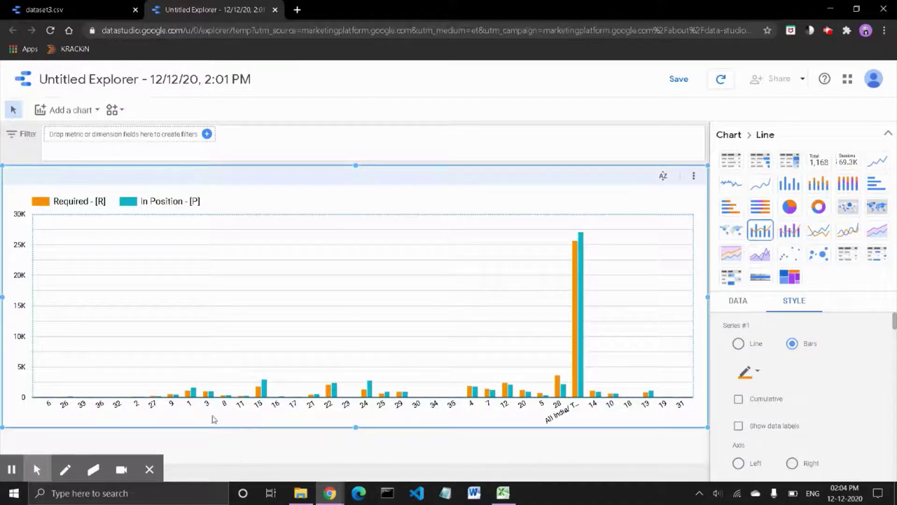
mouse_move(154, 399)
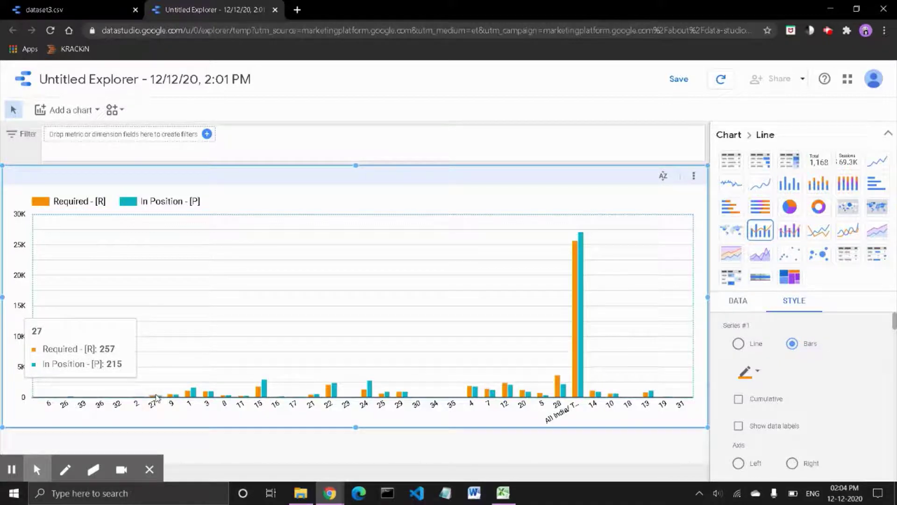
mouse_move(579, 269)
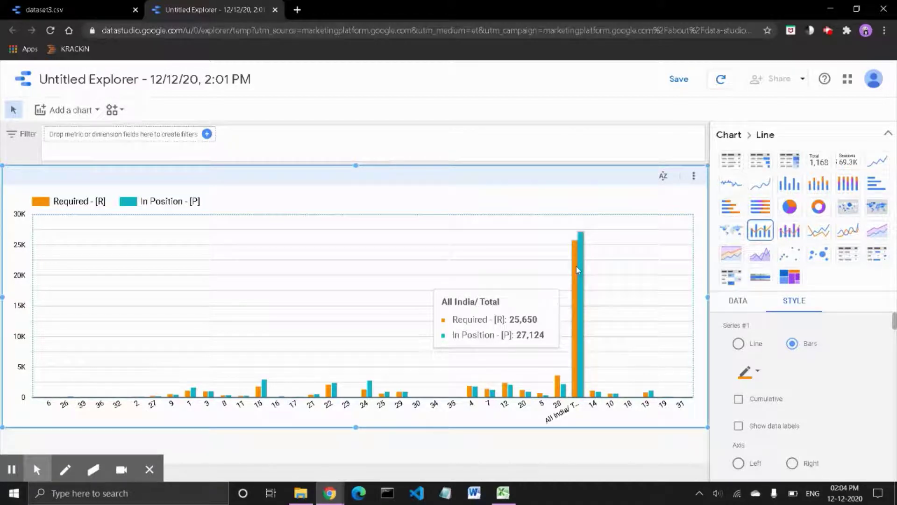
mouse_move(565, 388)
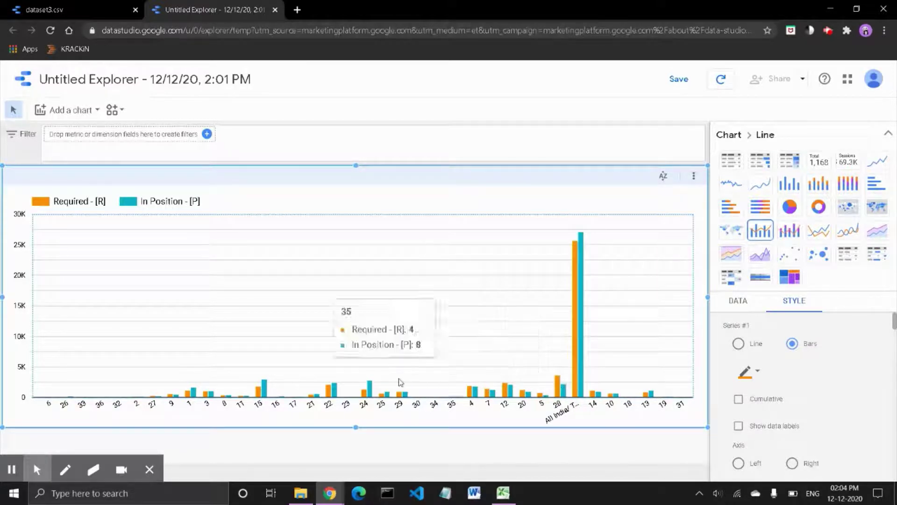
mouse_move(367, 391)
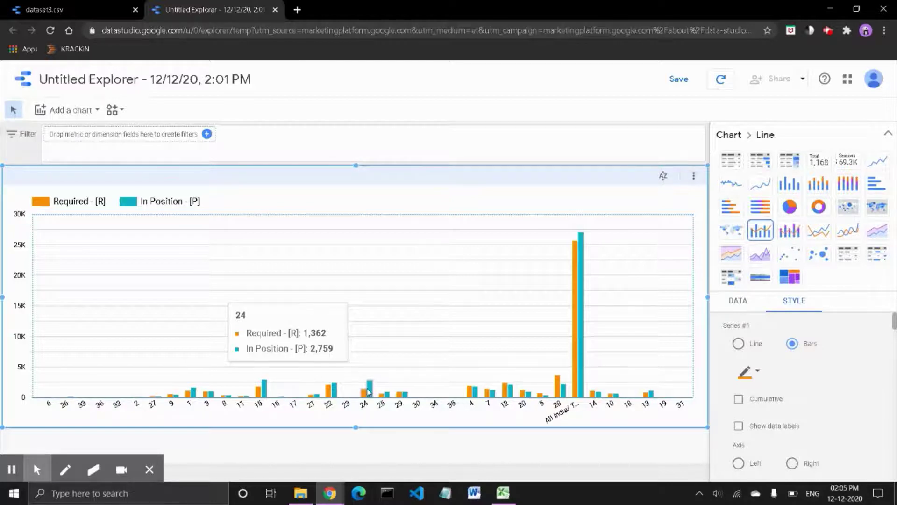
Step: Sort the combo chart by S. No
click(448, 270)
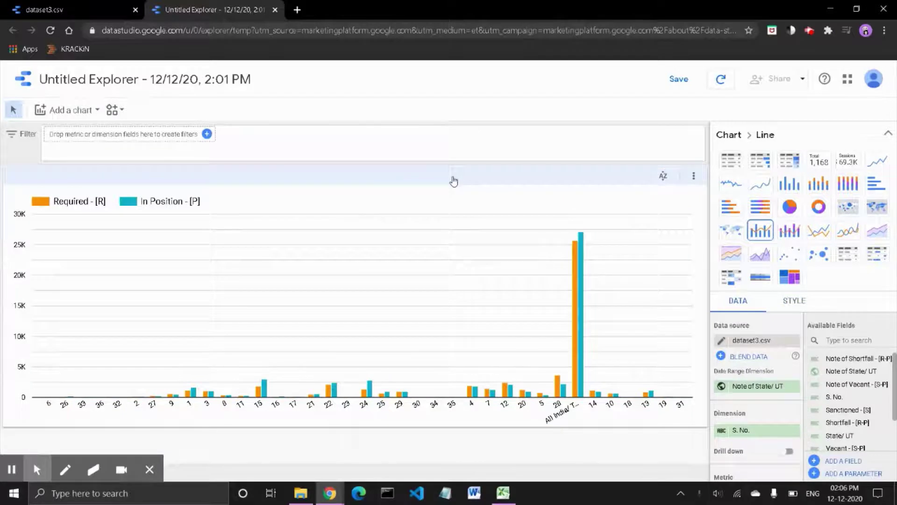
click(663, 176)
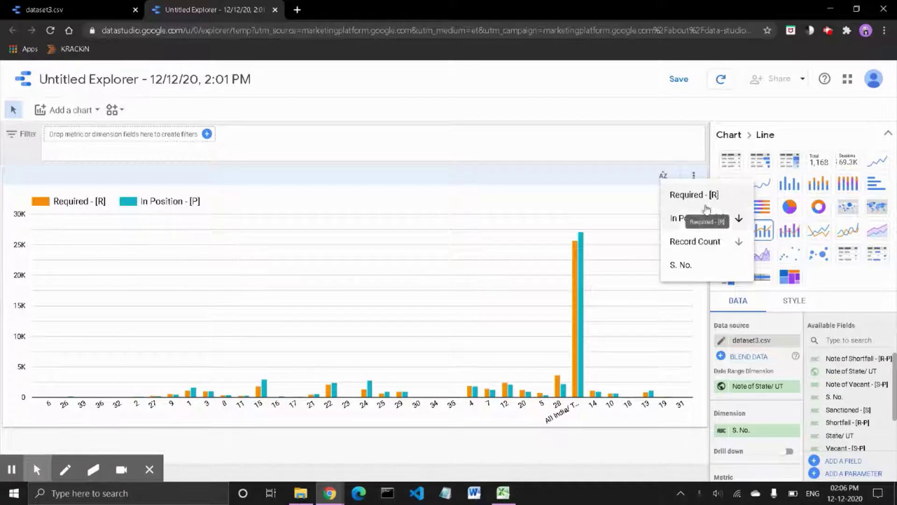
click(684, 265)
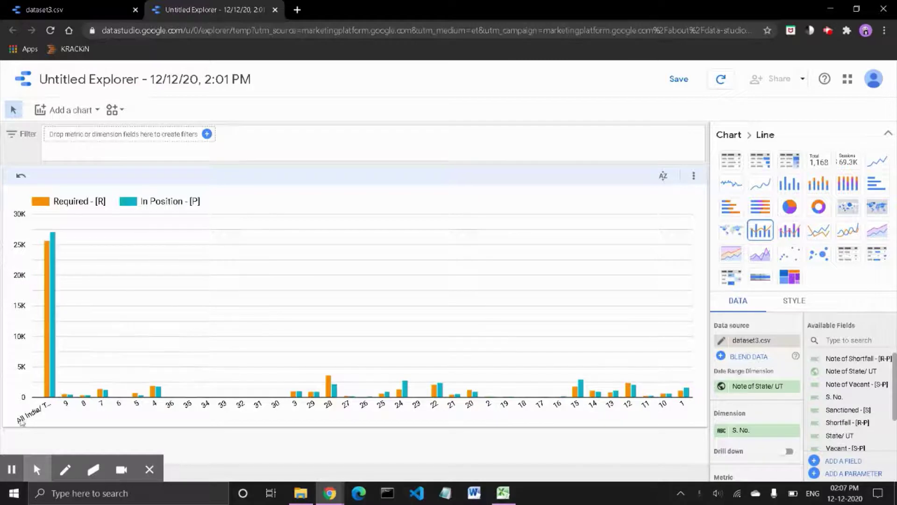
Step: Save the Explorer and share its chart to a new report, adding the dataset3.csv data source
click(683, 81)
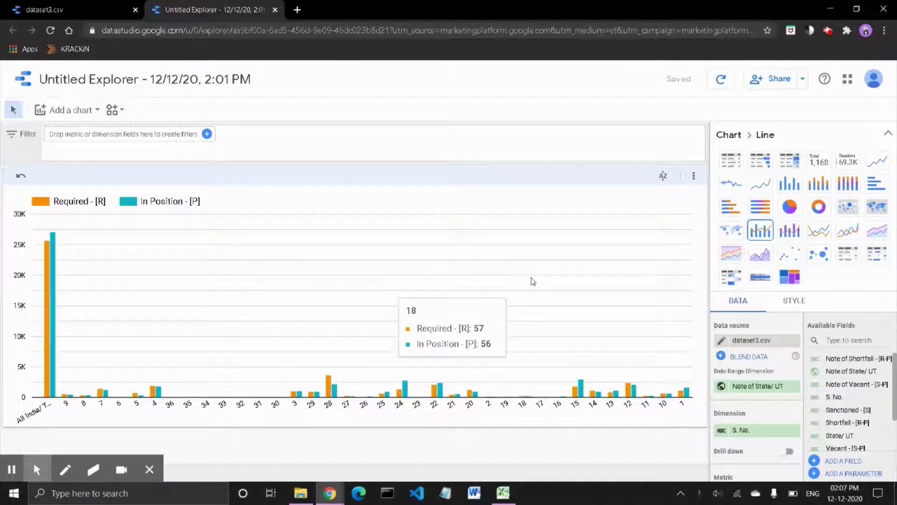
click(778, 82)
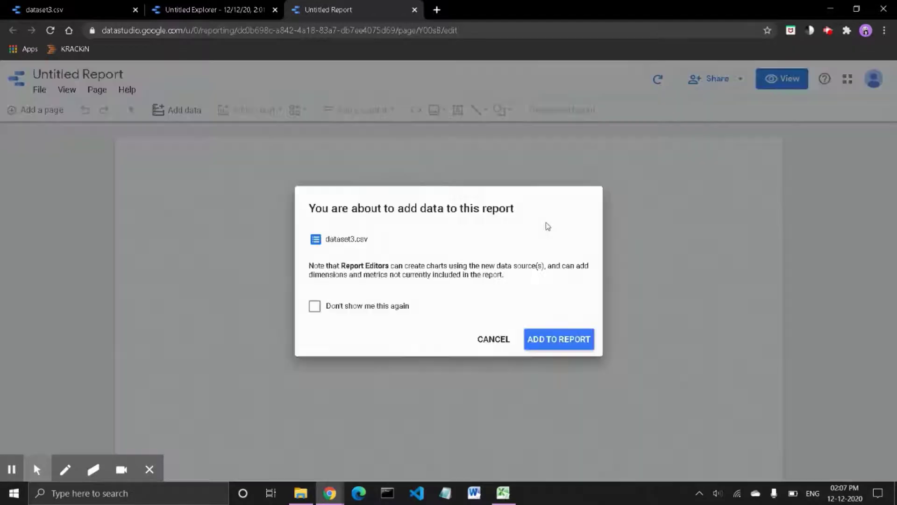
click(549, 340)
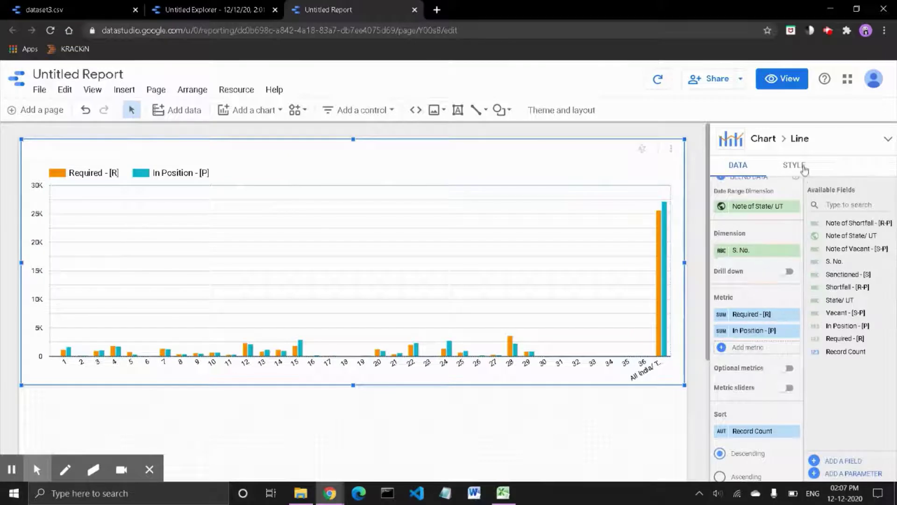
Step: Preview the report in view mode and return to editing
click(789, 79)
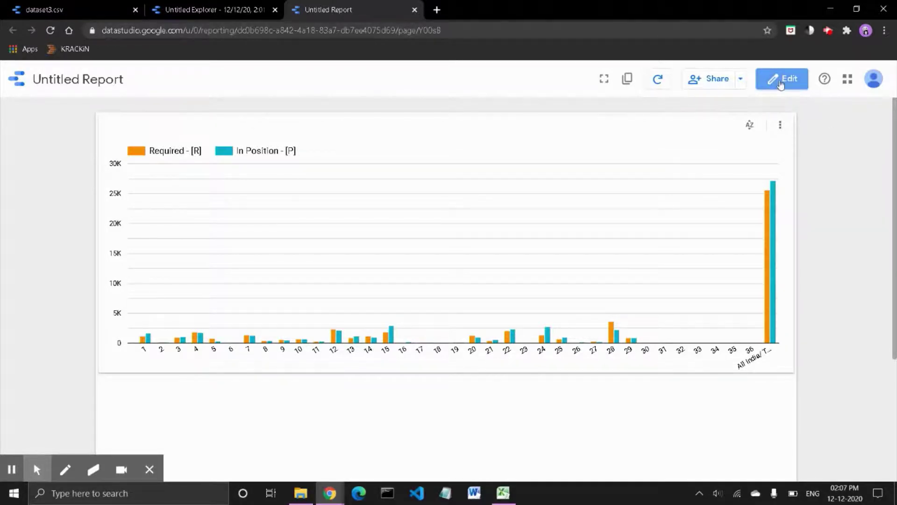
click(780, 83)
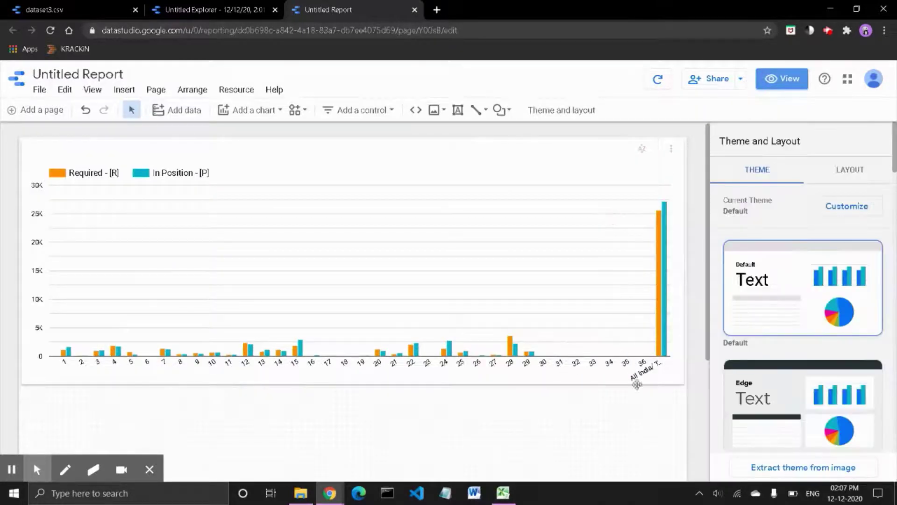
Step: Try the Constellation theme on the report
scroll(767, 344, down, 5)
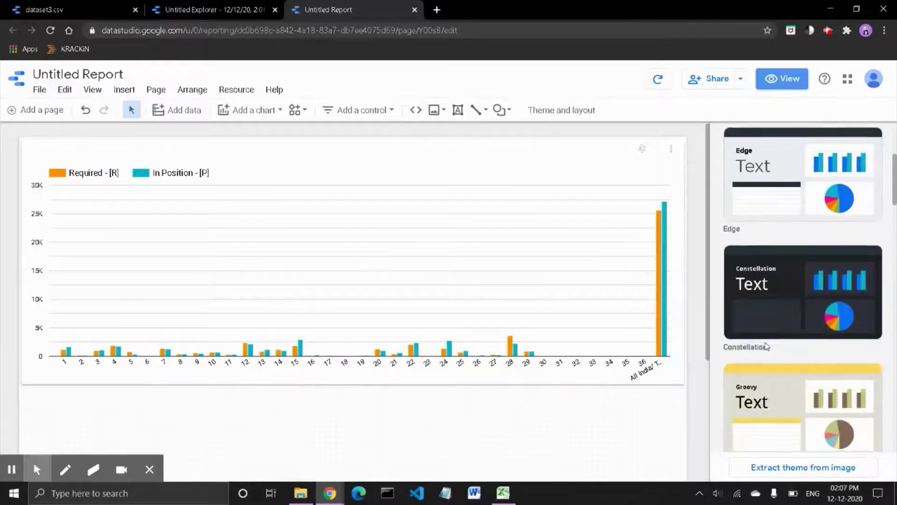
click(778, 298)
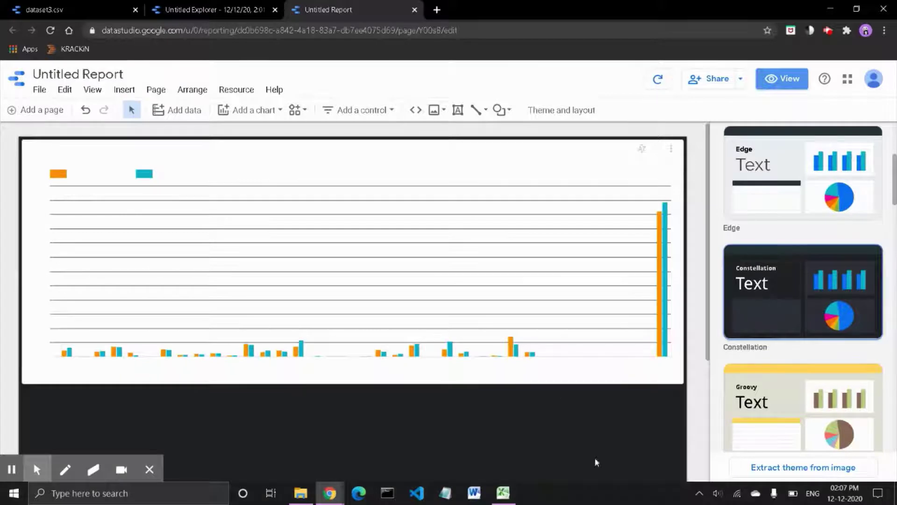
scroll(795, 345, down, 4)
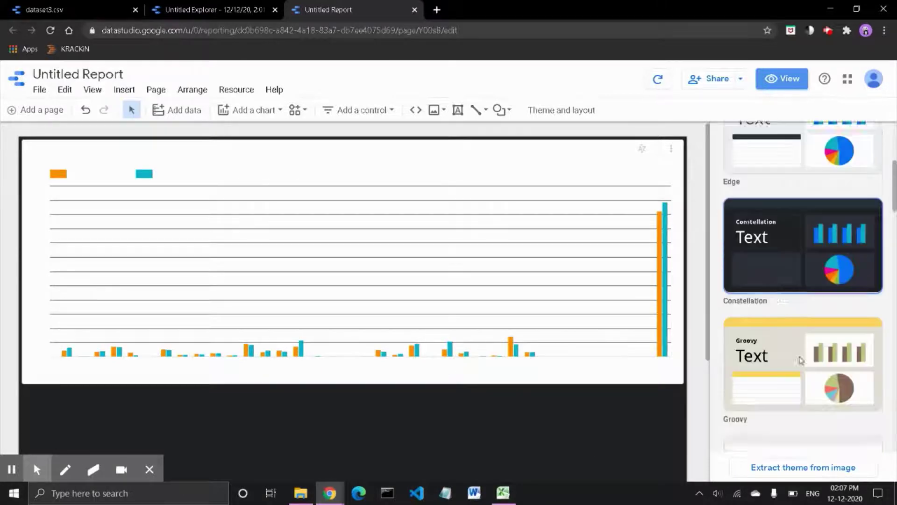
Step: Apply the Insight theme to the report and review the report's layout settings
click(797, 357)
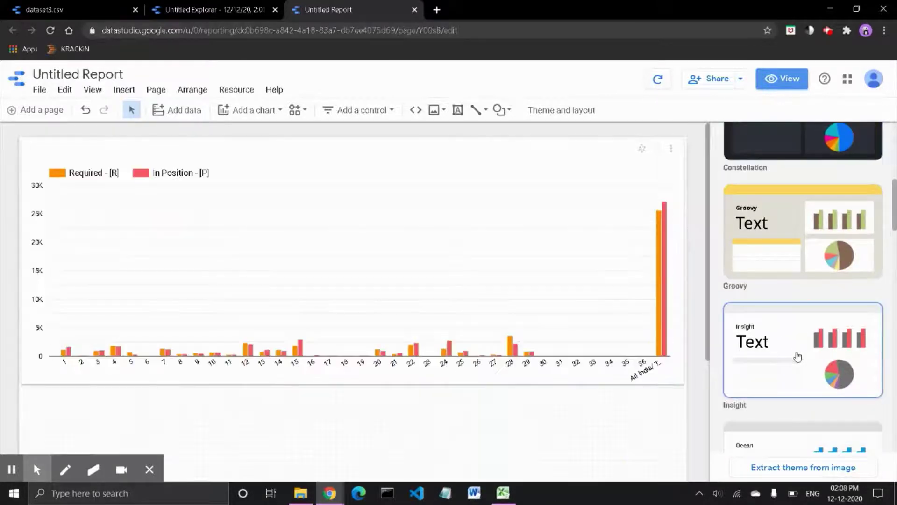
scroll(789, 423, down, 15)
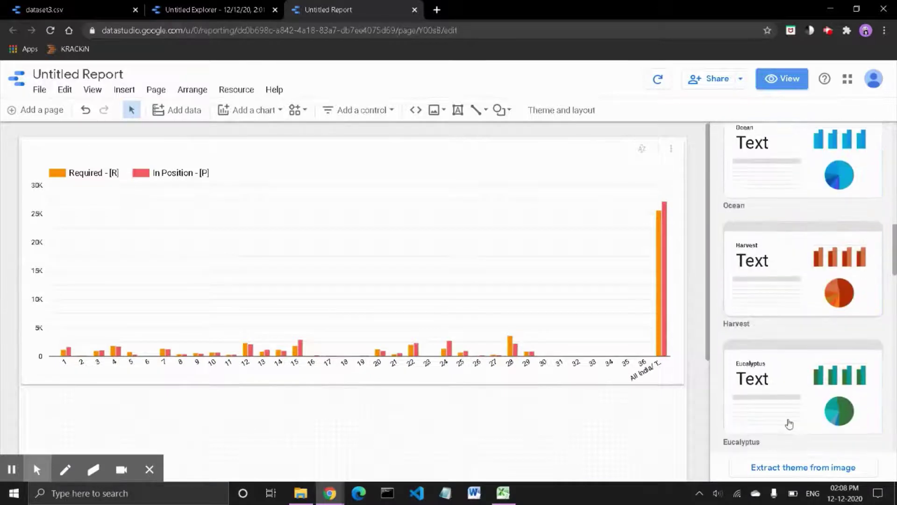
scroll(789, 423, up, 15)
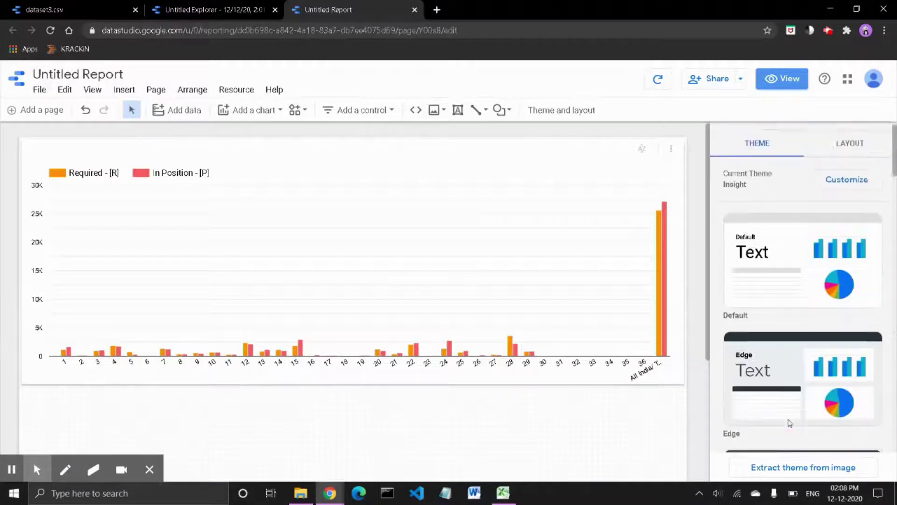
click(855, 167)
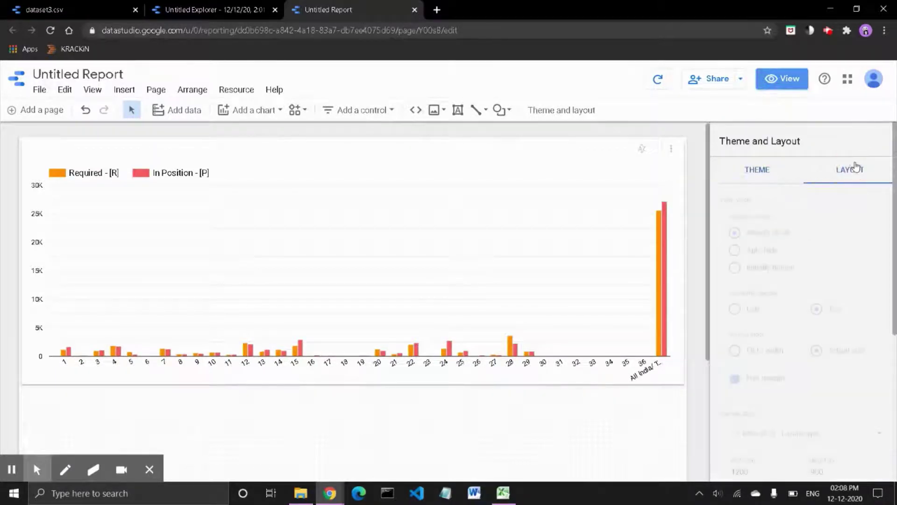
scroll(775, 319, down, 5)
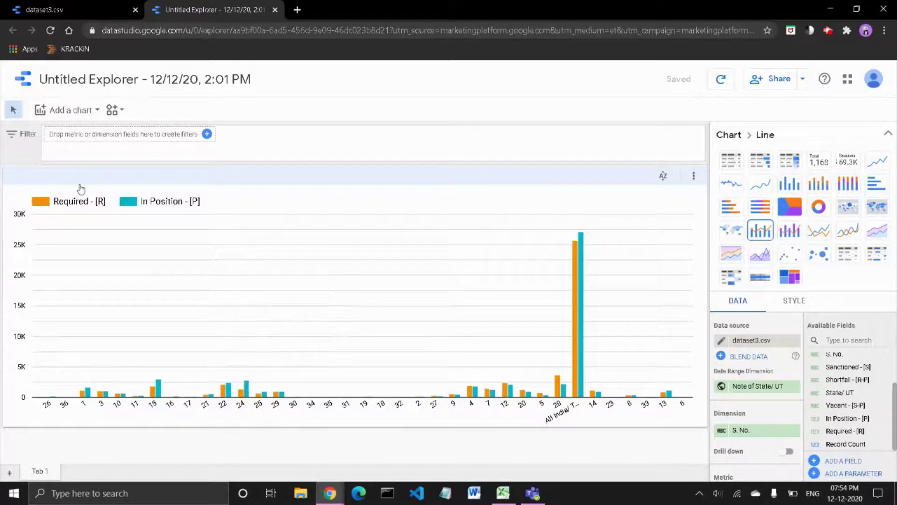
Step: Add a second tab to the Explorer and check the options available for that tab
click(89, 112)
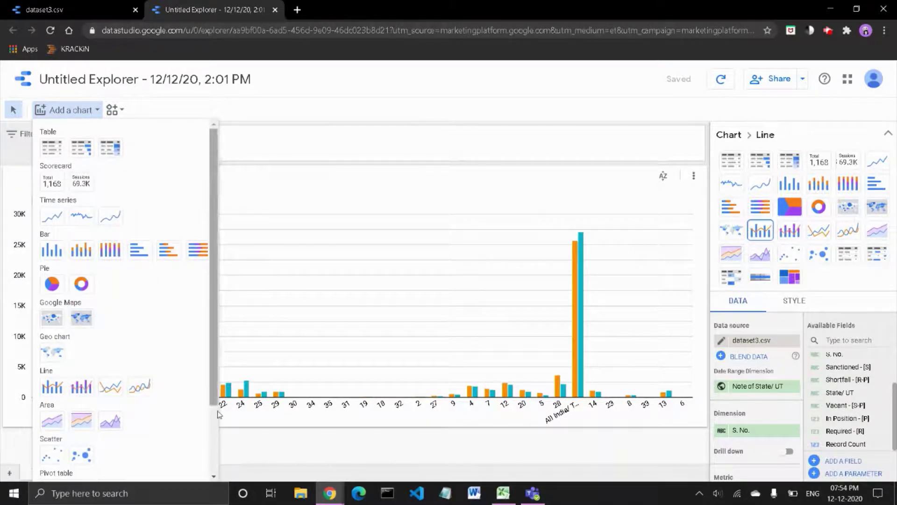
click(270, 451)
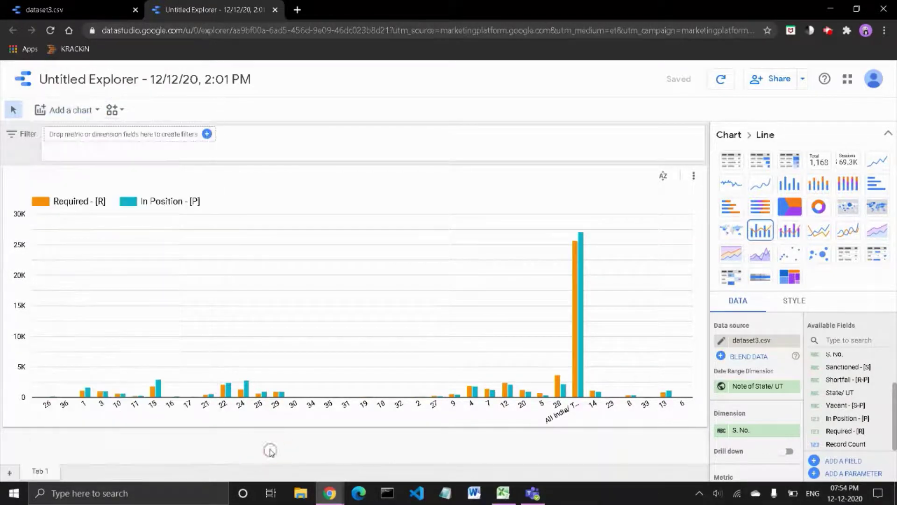
click(8, 474)
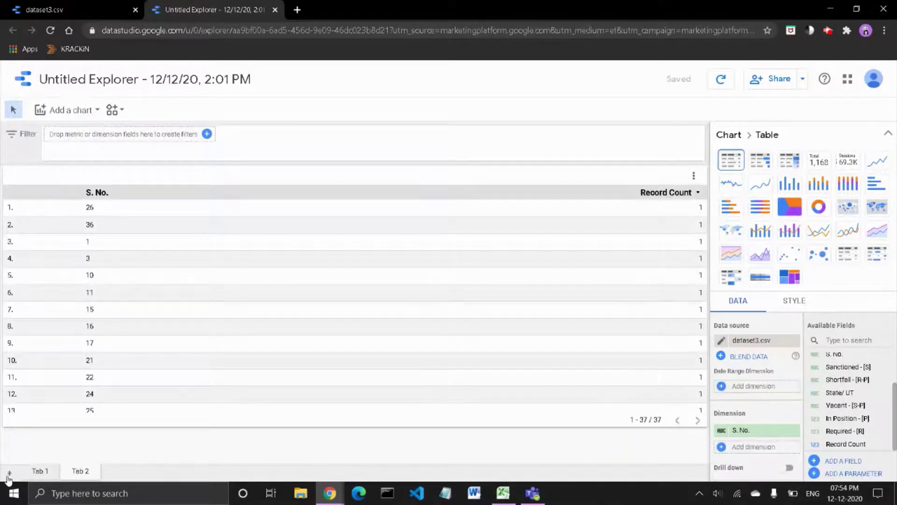
mouse_move(97, 475)
click(95, 473)
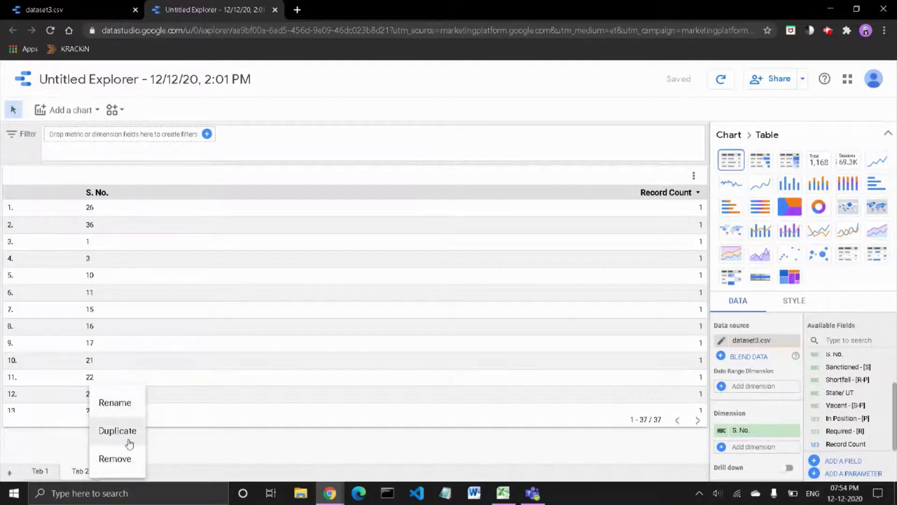
click(82, 470)
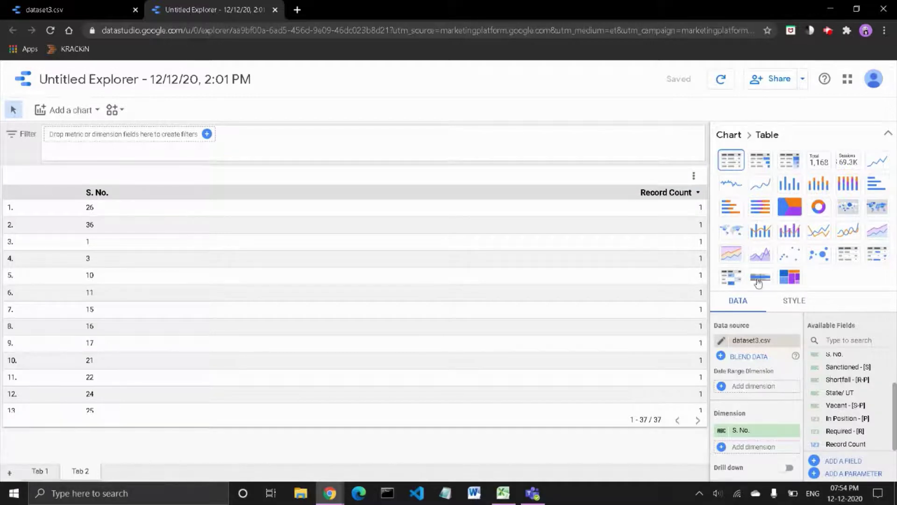
Step: Change Tab 2's table to a stacked combo chart with S. No. as date range dimension and Vacant - [S-P] as dimension
click(793, 237)
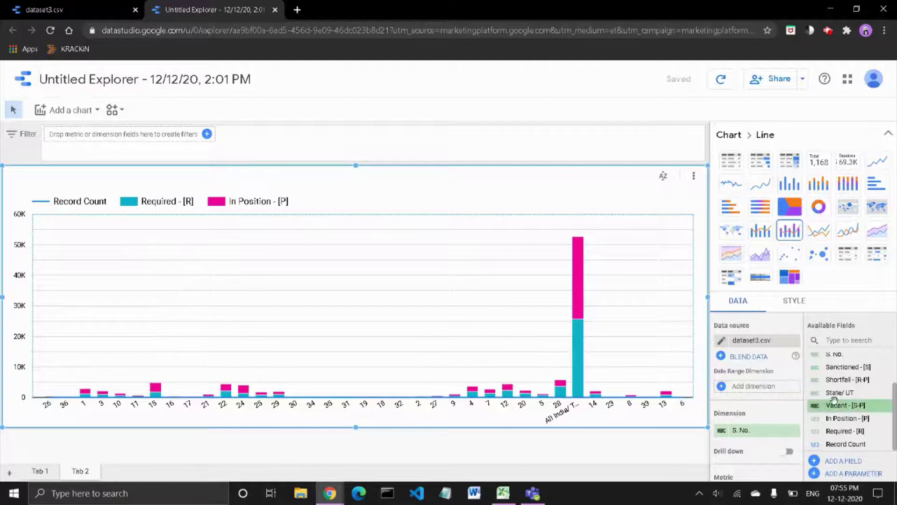
drag(863, 357, 761, 385)
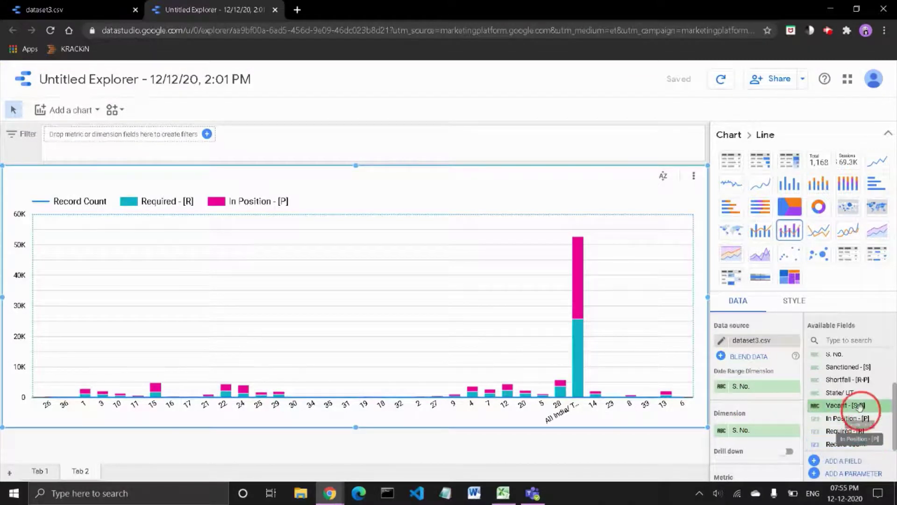
drag(861, 406, 762, 435)
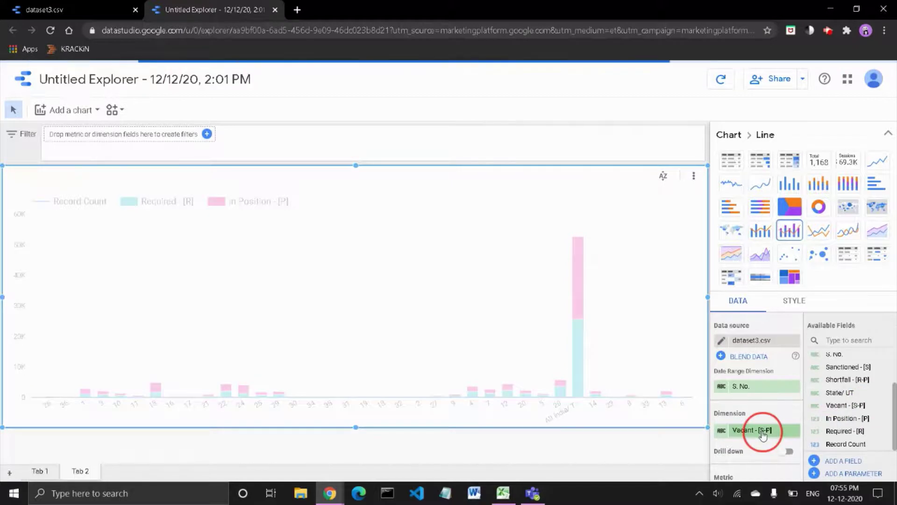
Step: Remove the Record Count and In Position - [P] metrics from the stacked combo chart
scroll(763, 435, down, 2)
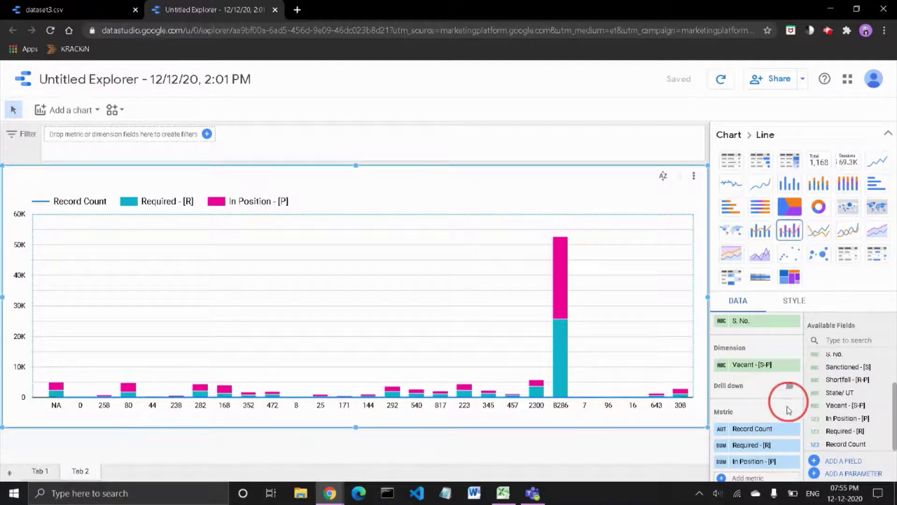
click(794, 429)
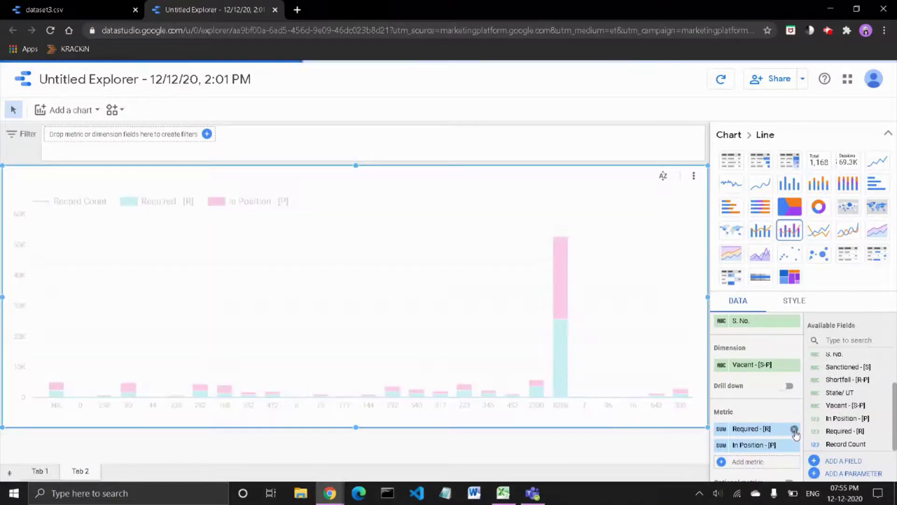
click(794, 444)
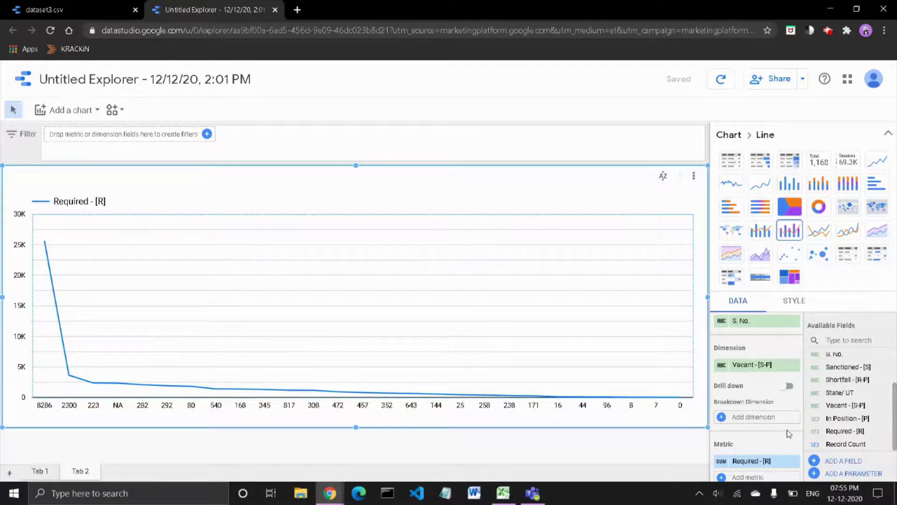
Step: Set Required - [R] as the breakdown dimension of the chart and check its sort settings
drag(850, 431, 750, 421)
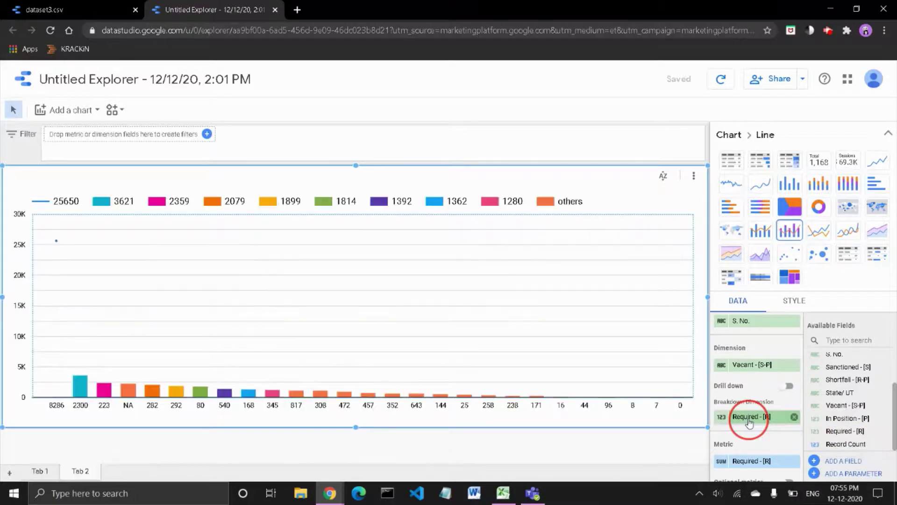
scroll(750, 421, down, 3)
scroll(750, 422, down, 2)
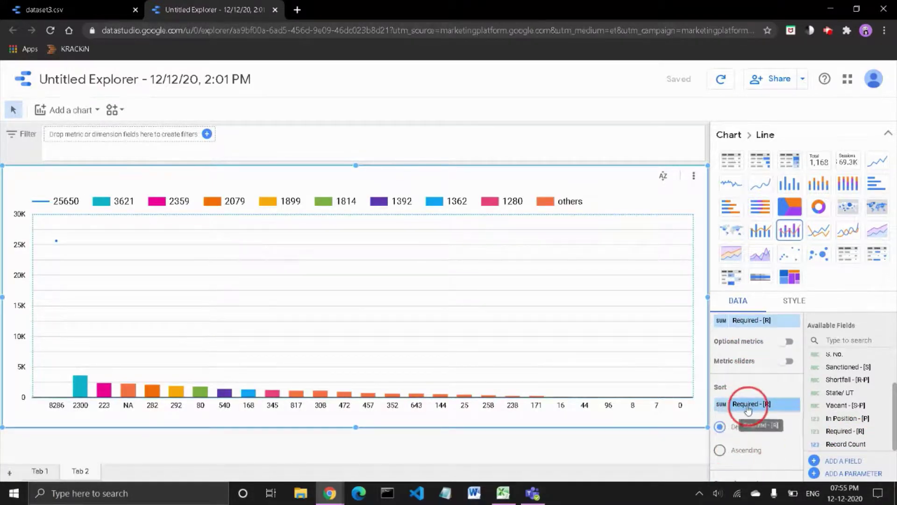
Step: Try the ascending sort order on Required - [R], return it to descending and check the chart's remaining data settings
click(730, 453)
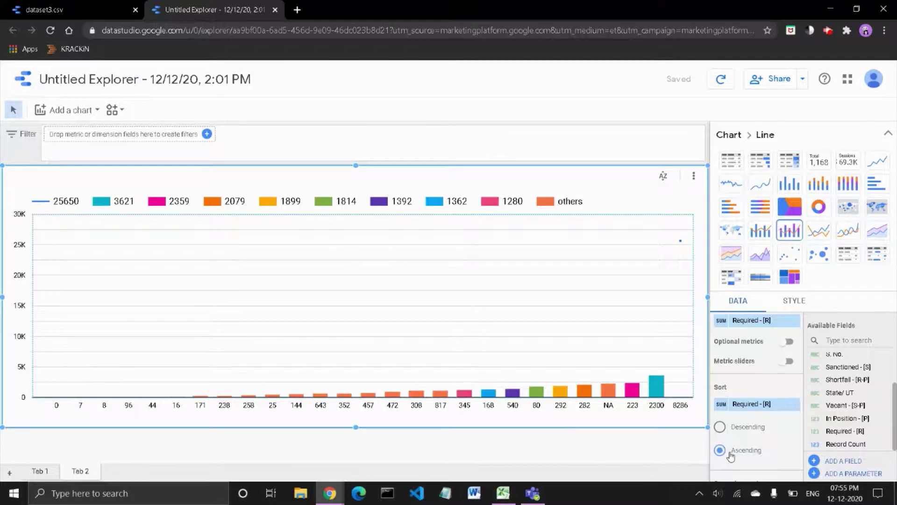
click(754, 429)
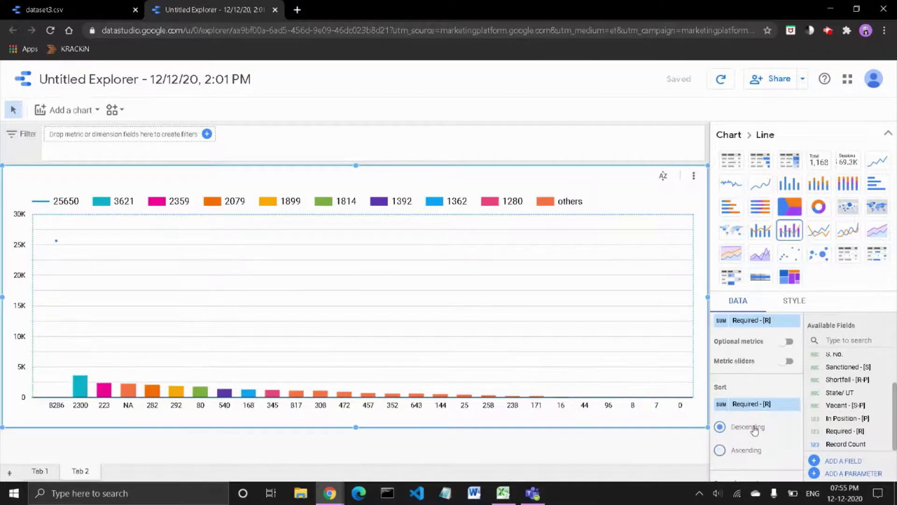
scroll(754, 428, down, 3)
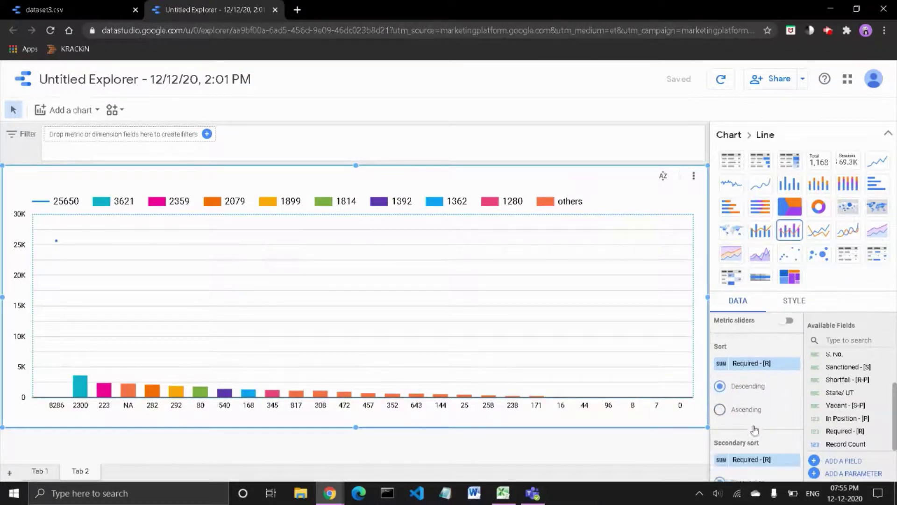
scroll(754, 429, down, 3)
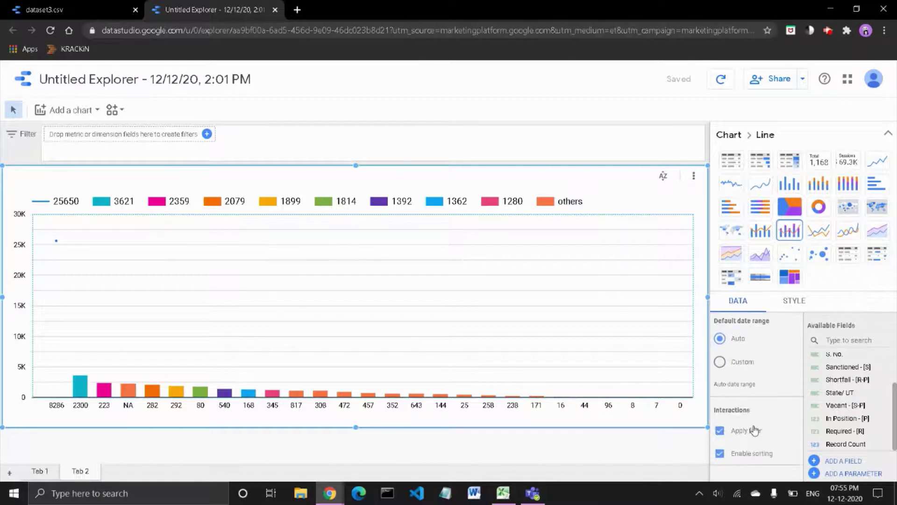
scroll(755, 429, up, 6)
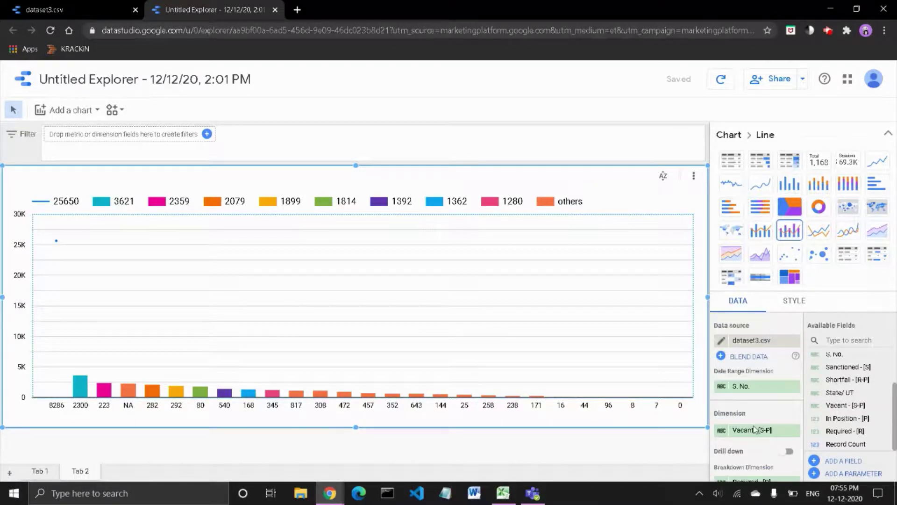
Step: Try colouring the combo chart by series order and return it to dimension values
click(793, 302)
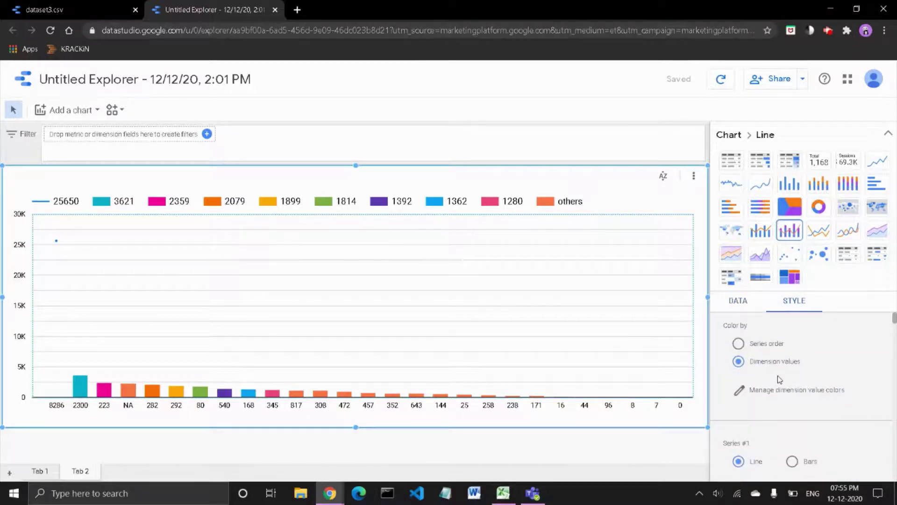
click(771, 345)
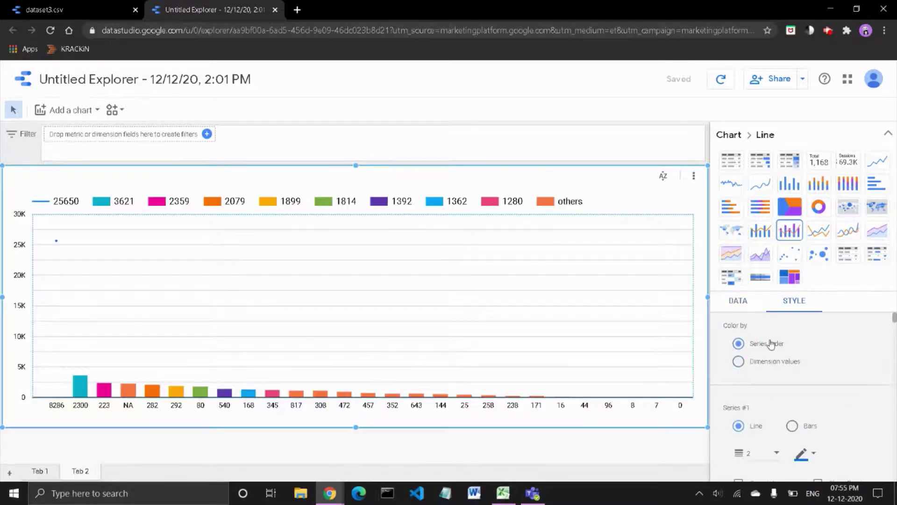
click(768, 368)
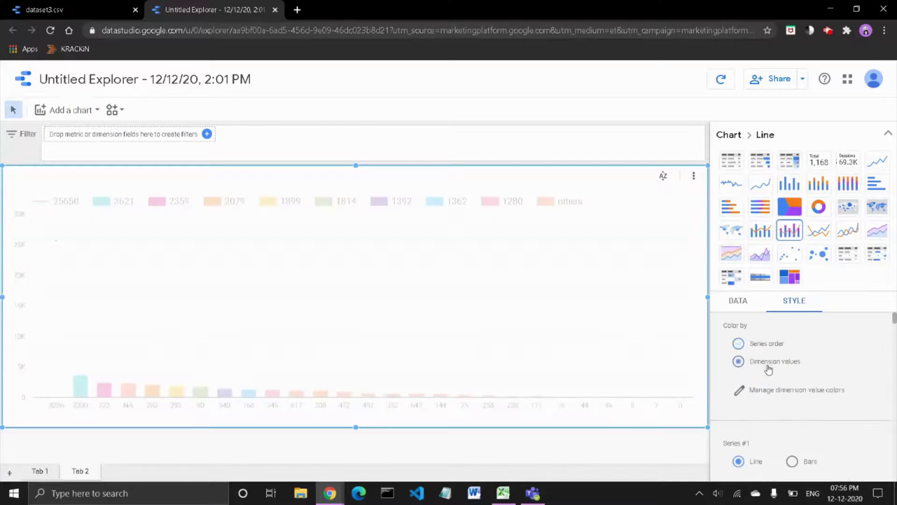
Step: Try displaying Series #1 as bars, inspect its column and switch the series back to a line
scroll(775, 408, down, 1)
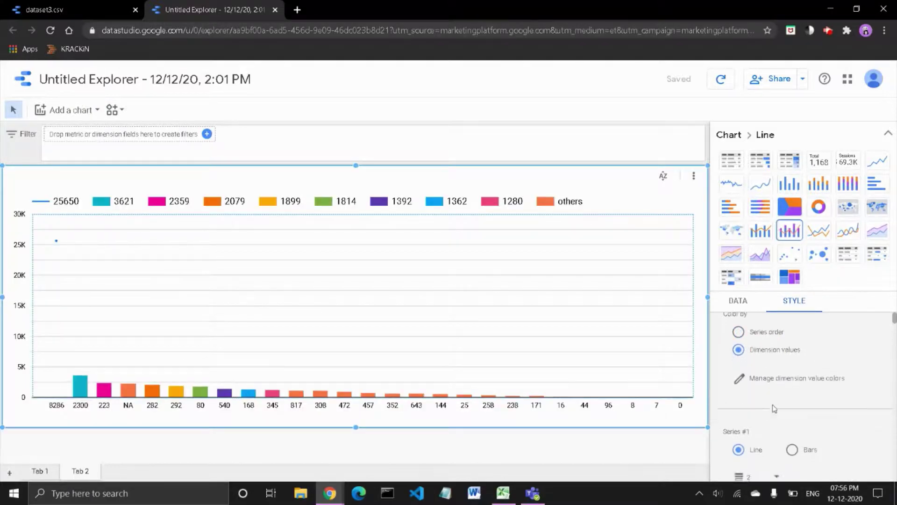
scroll(775, 408, down, 1)
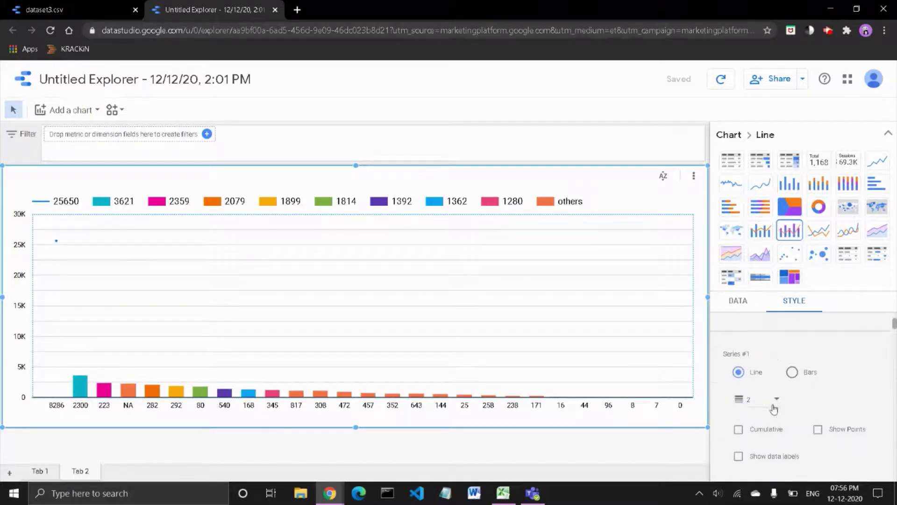
click(793, 373)
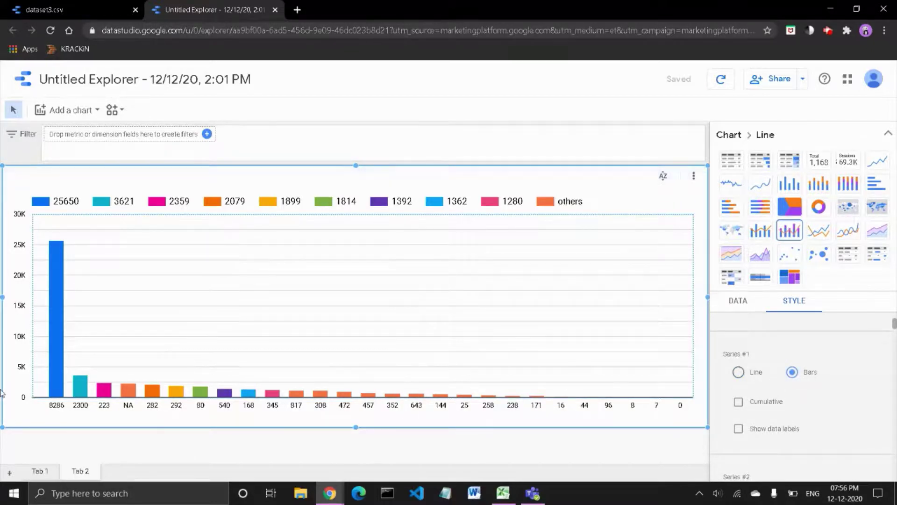
mouse_move(53, 281)
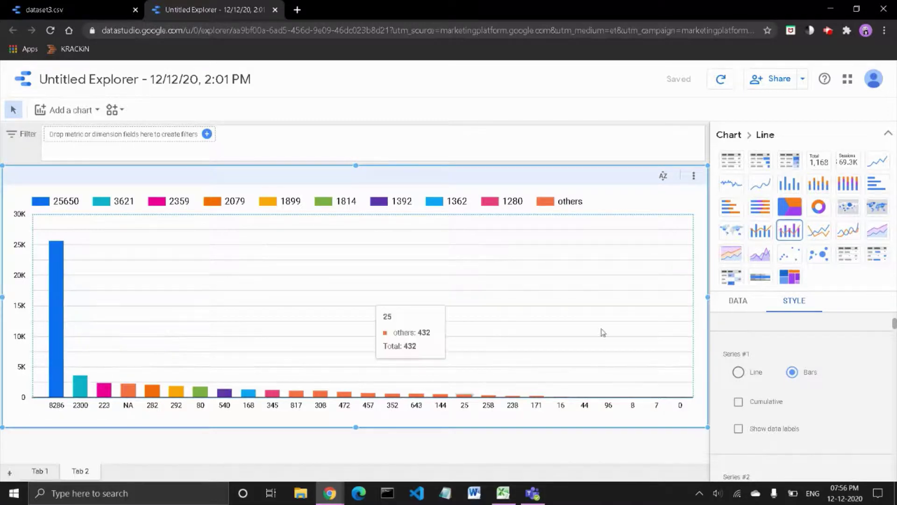
click(763, 373)
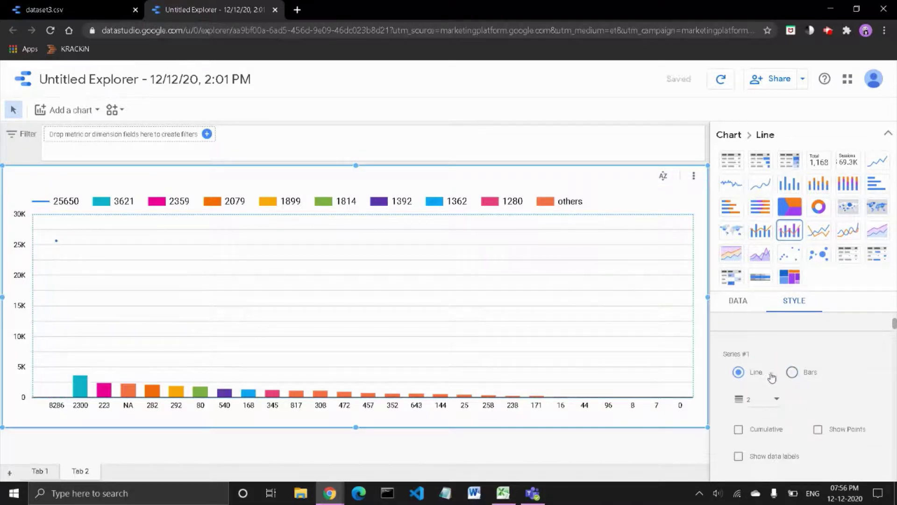
Step: Try a line weight of 5 for Series #1 and reduce it to 1
click(778, 399)
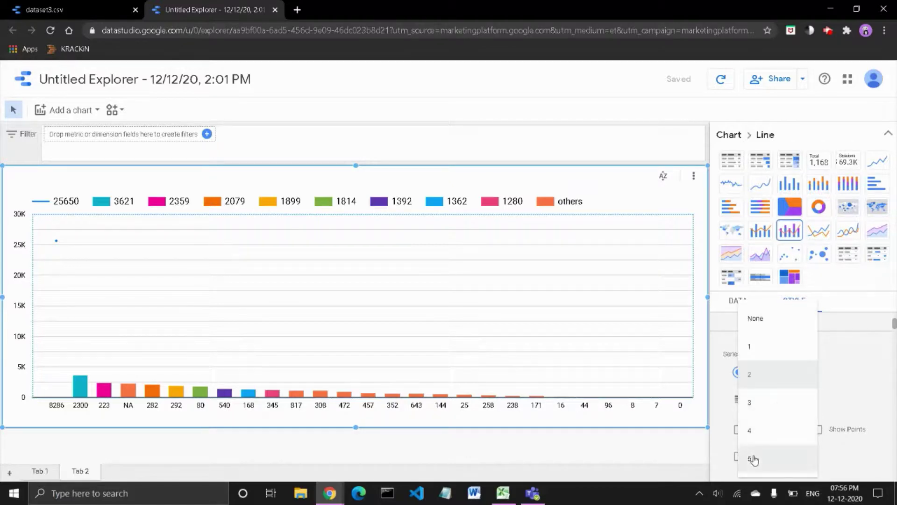
click(753, 459)
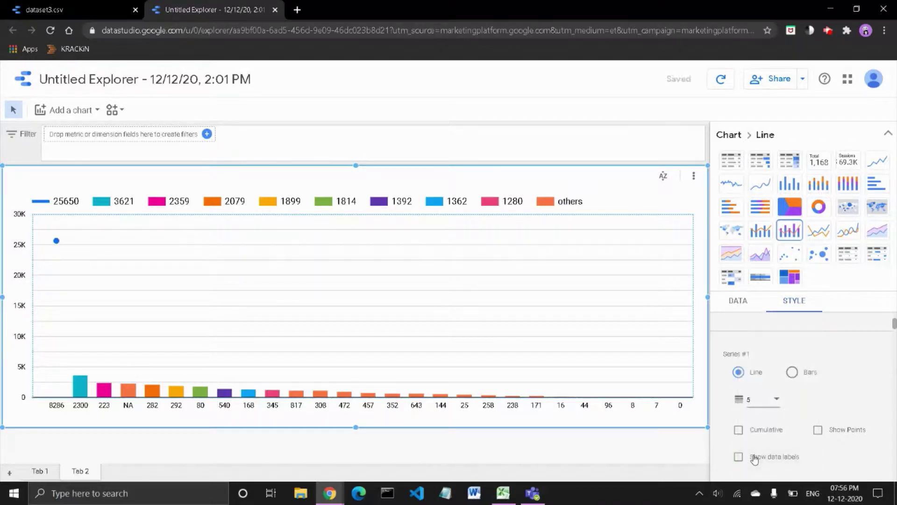
click(775, 400)
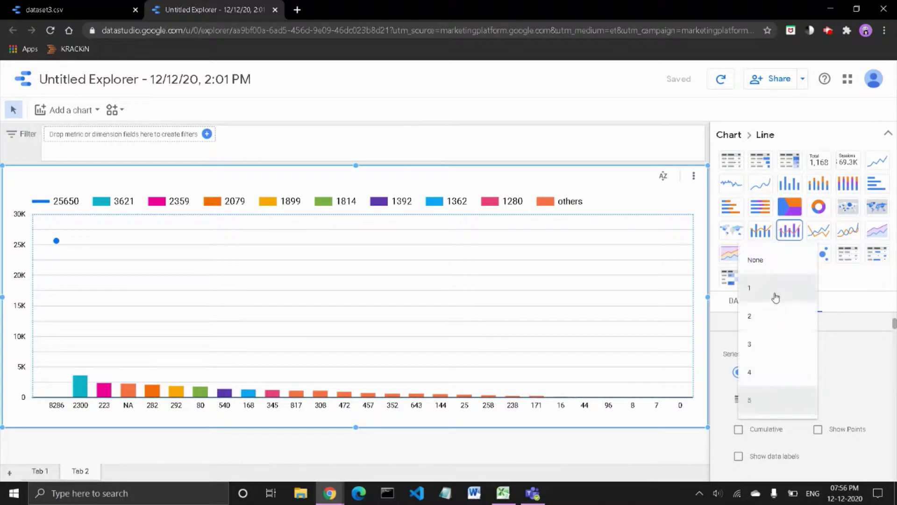
click(775, 295)
Step: Change Series #1 from a line to bars and show its data labels
click(795, 372)
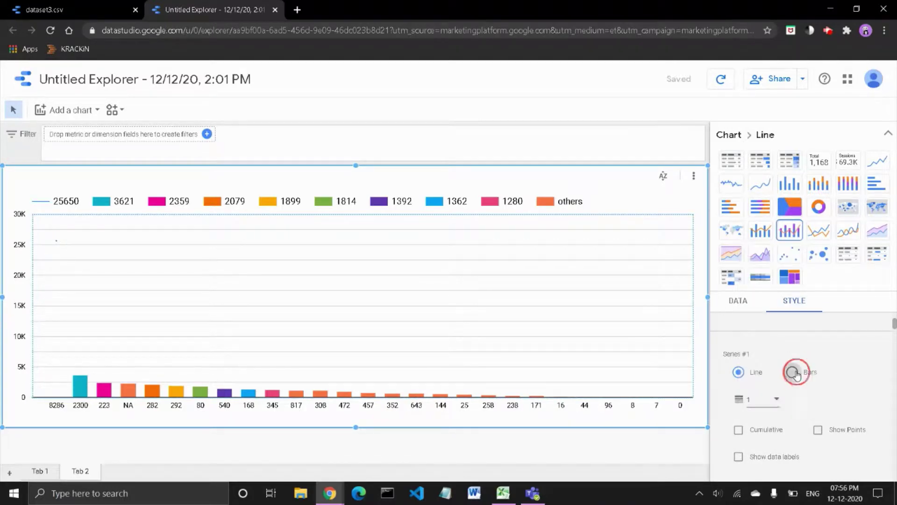
click(780, 434)
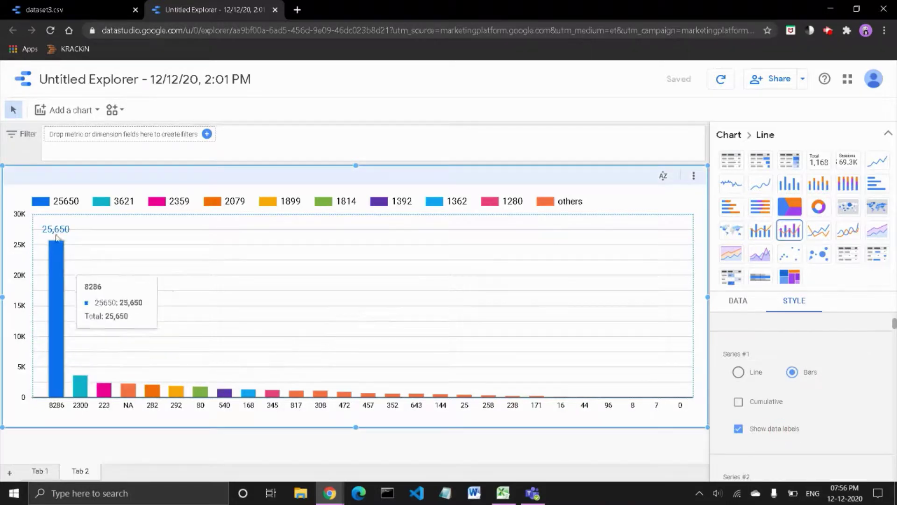
scroll(751, 402, down, 1)
scroll(751, 403, down, 1)
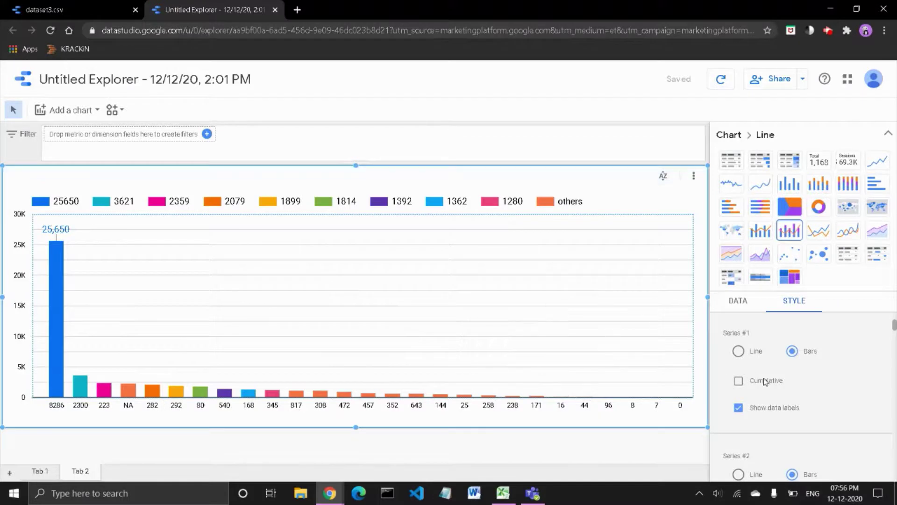
Step: Show data labels for all the remaining series of the chart, starting with Series #2
scroll(771, 394, down, 2)
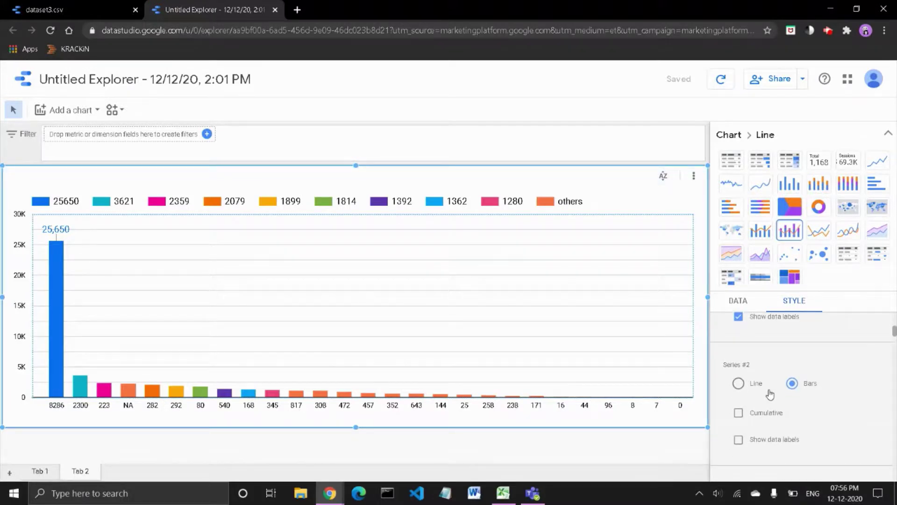
click(752, 441)
scroll(825, 418, down, 1)
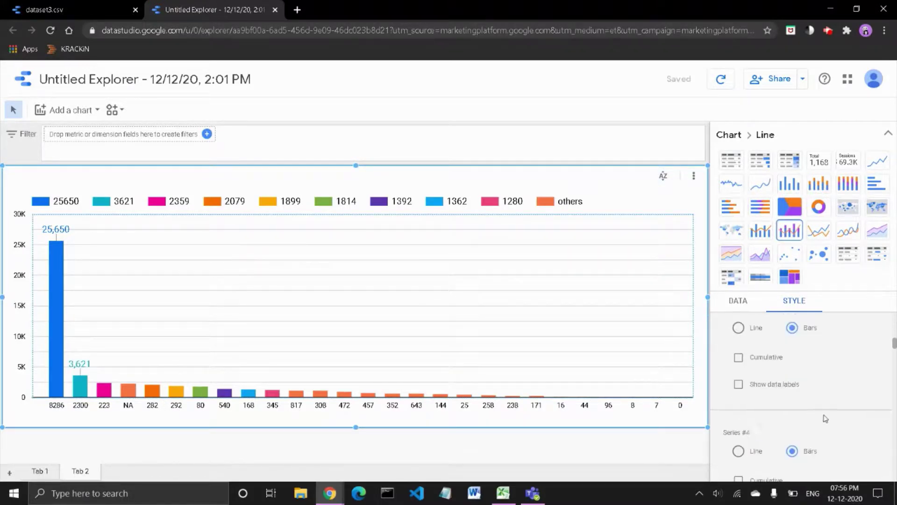
click(781, 388)
scroll(780, 393, down, 1)
click(766, 437)
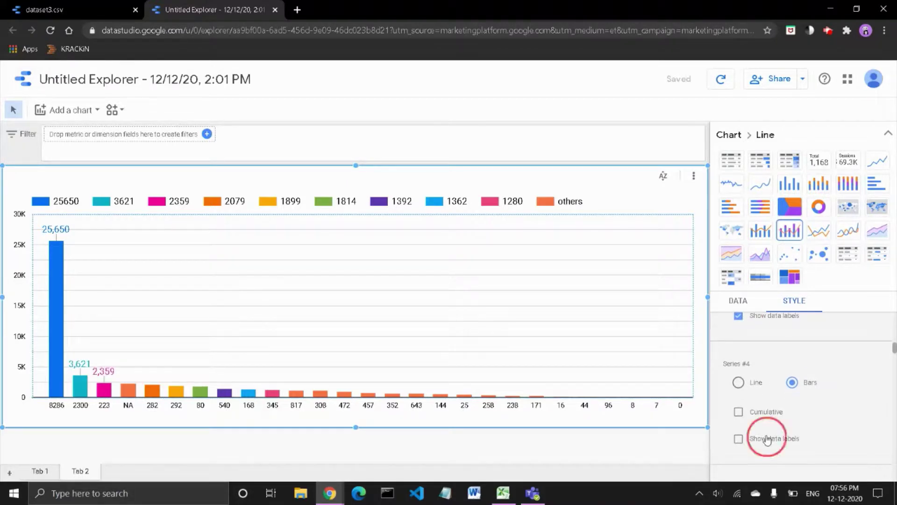
scroll(767, 435, down, 1)
click(767, 433)
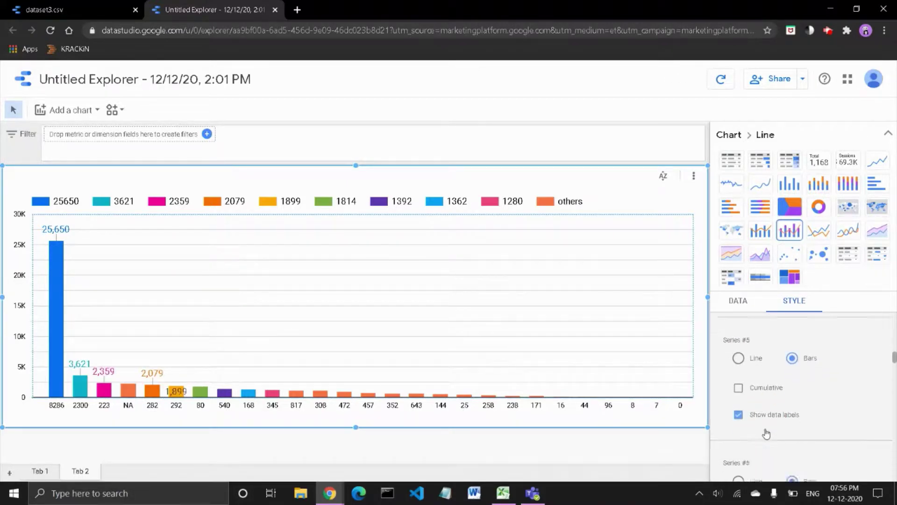
scroll(767, 432, down, 1)
click(766, 435)
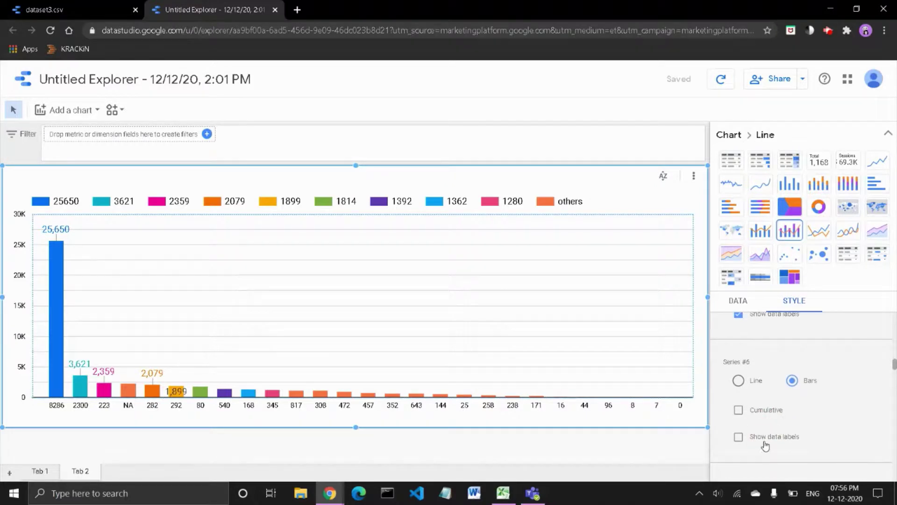
click(765, 439)
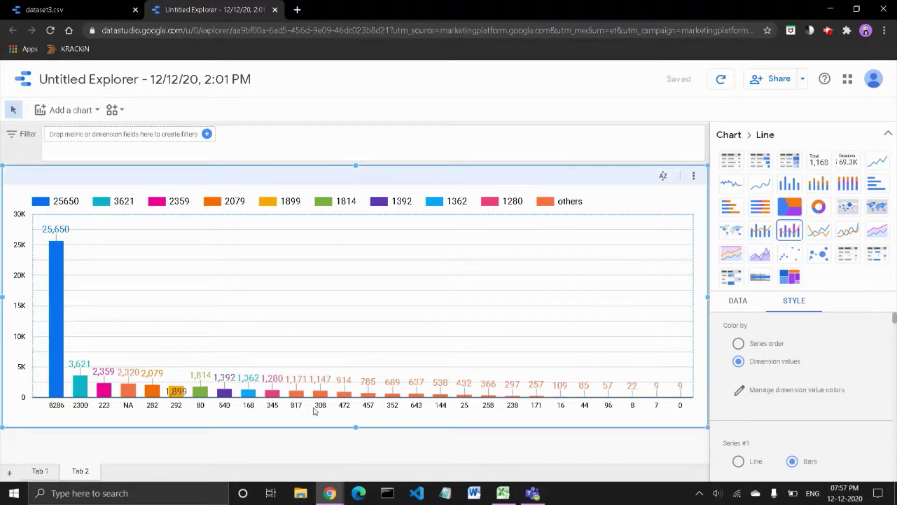
mouse_move(56, 255)
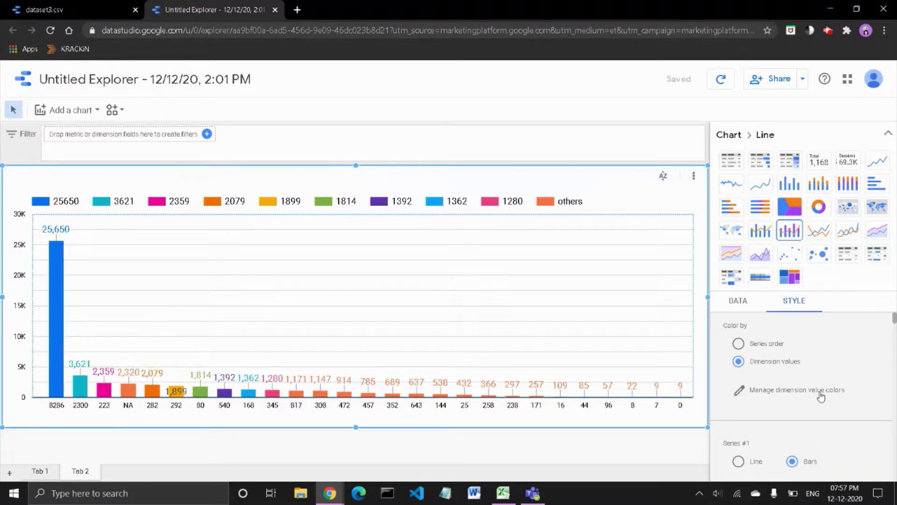
Step: Show the axis titles for both the left Y-axis and the X-axis of the chart
click(738, 301)
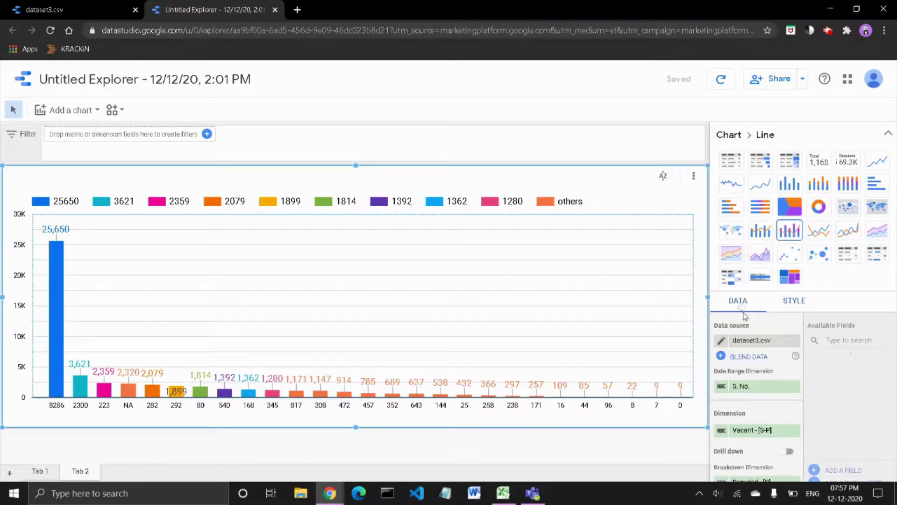
scroll(757, 401, down, 5)
click(794, 301)
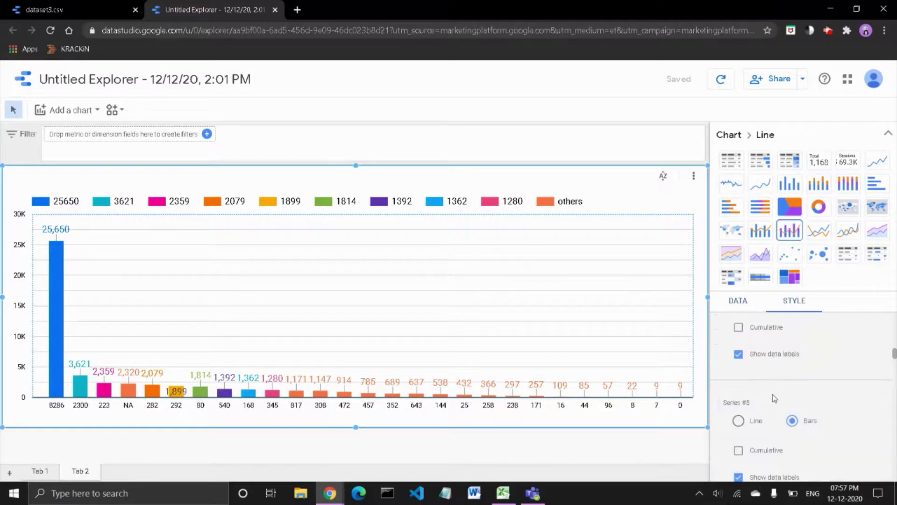
scroll(774, 398, up, 8)
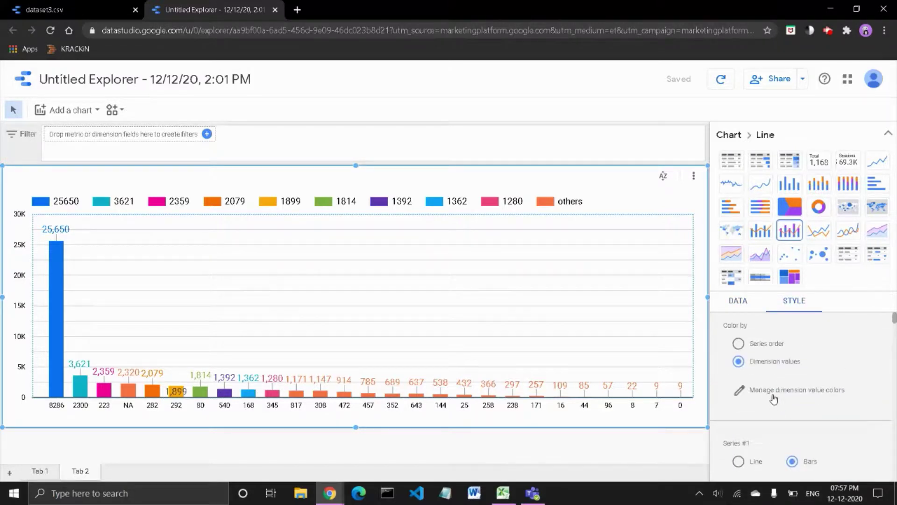
scroll(775, 407, down, 10)
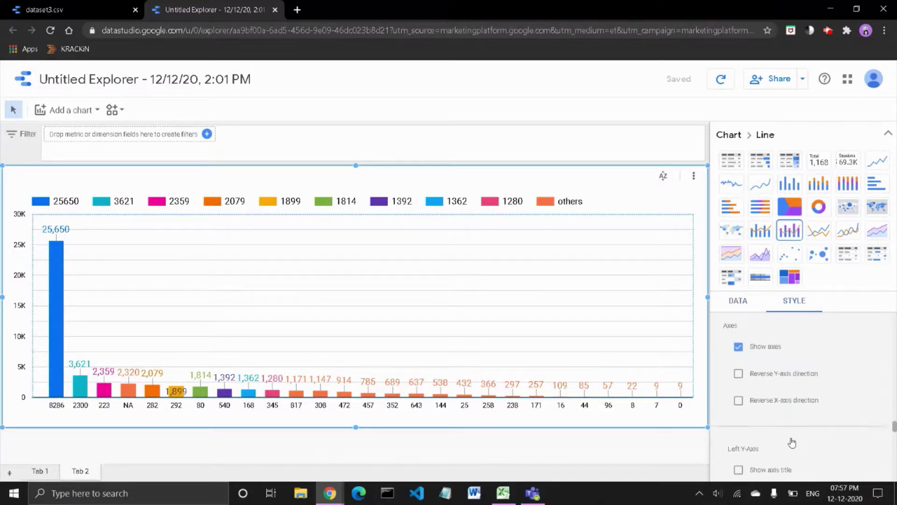
scroll(792, 442, down, 2)
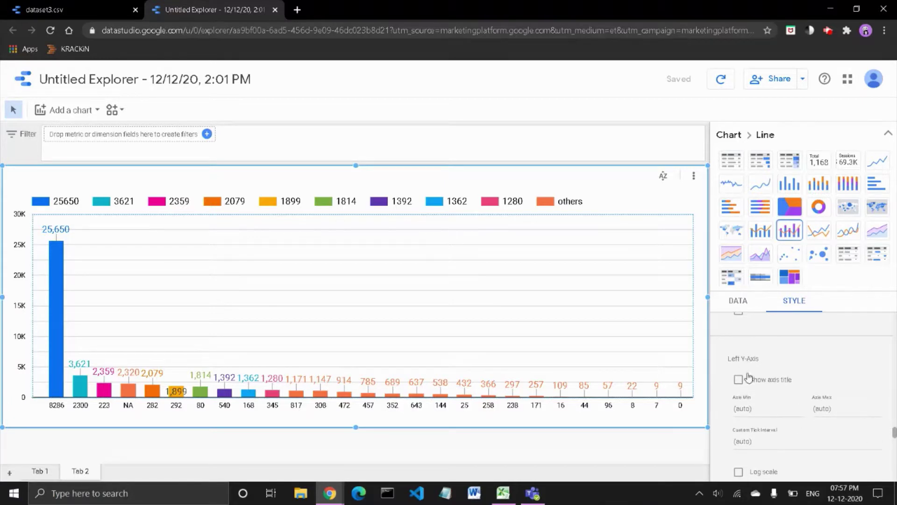
click(740, 382)
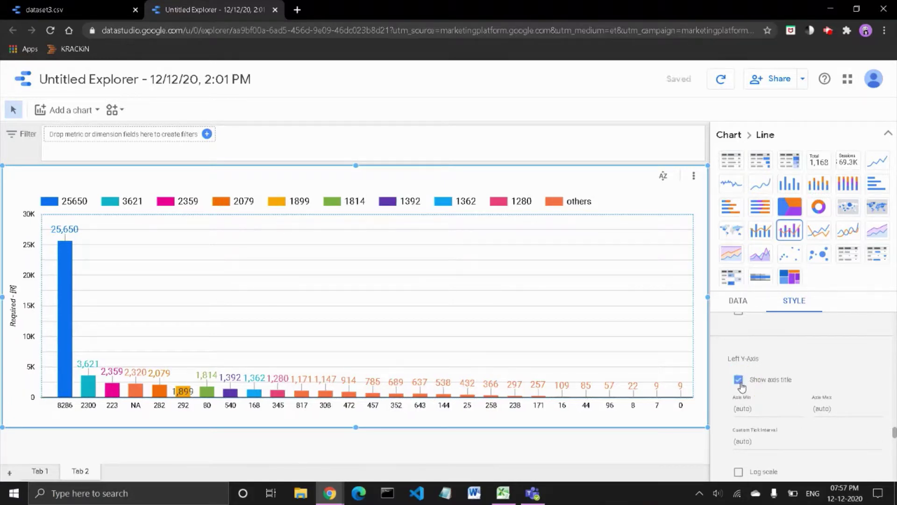
scroll(766, 400, down, 3)
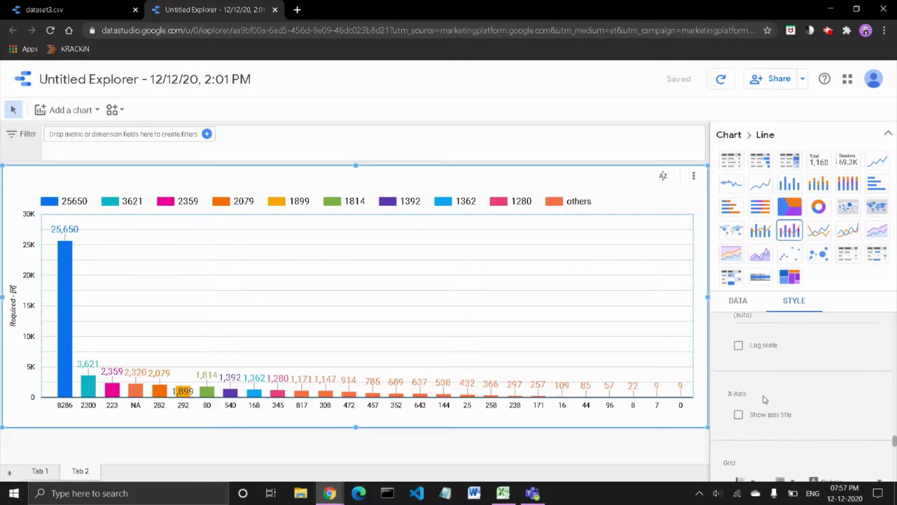
click(761, 418)
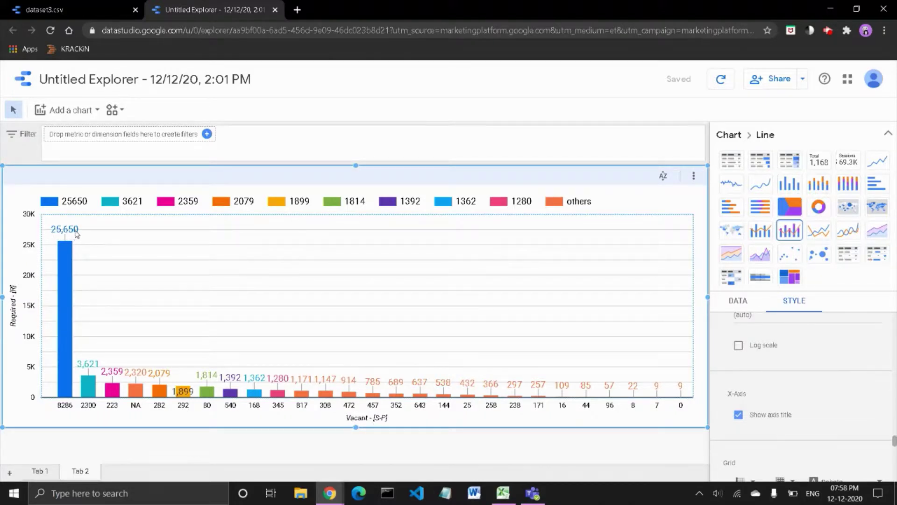
mouse_move(78, 272)
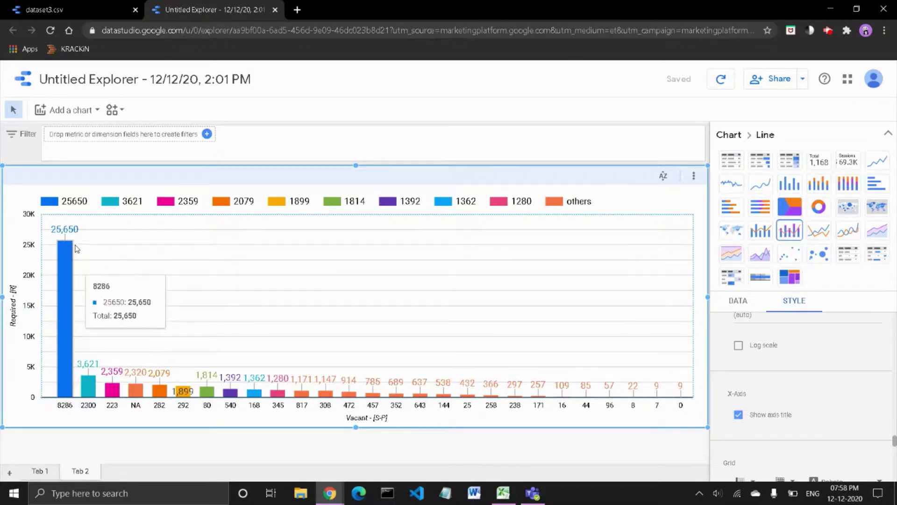